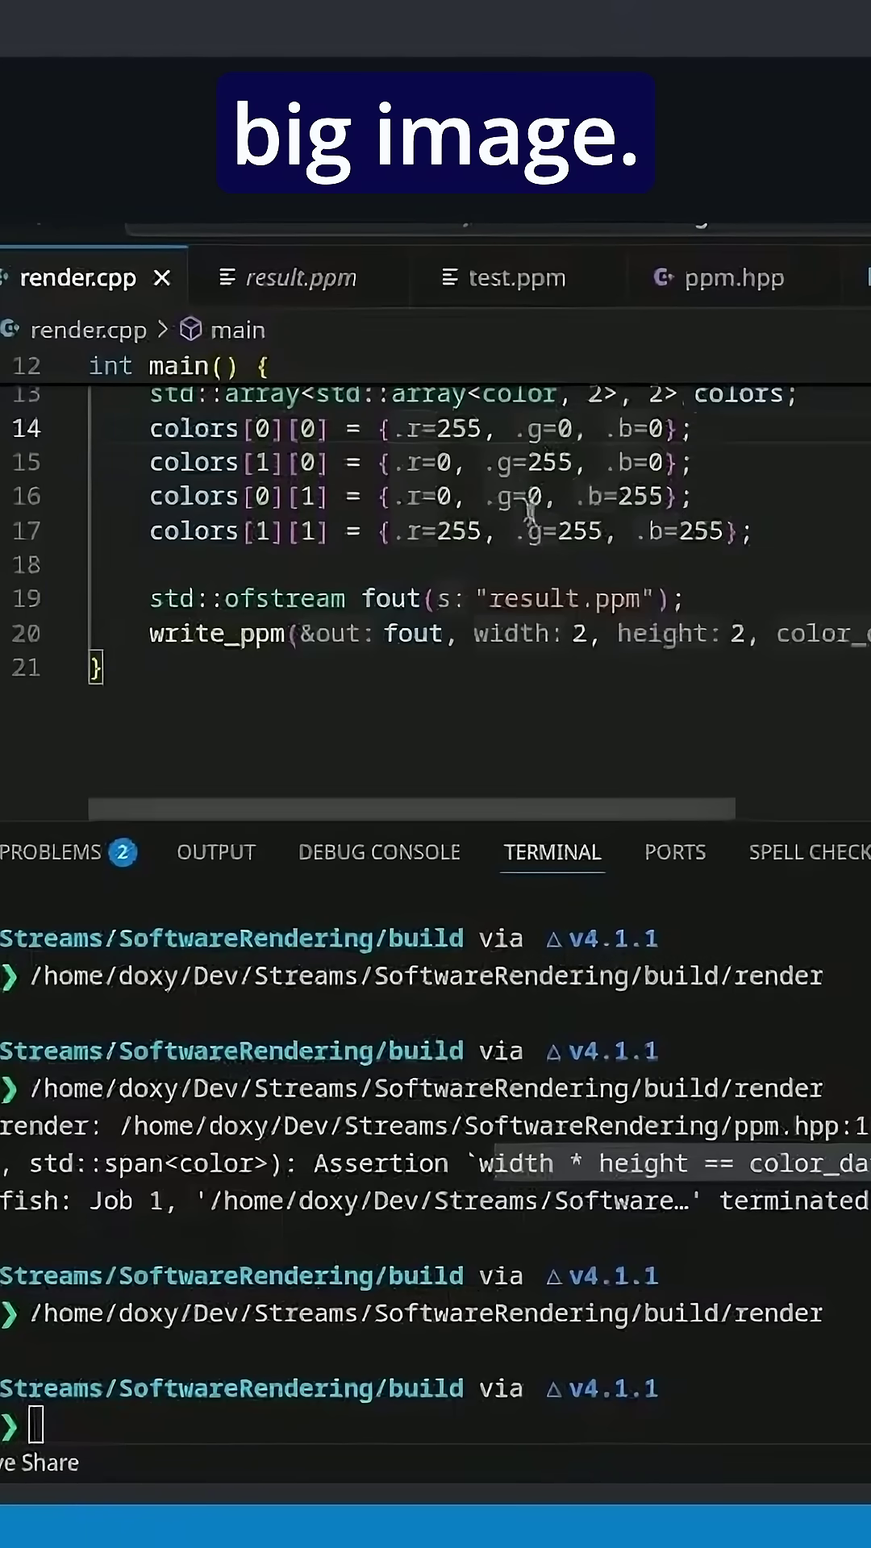
scroll(535, 521, "up", 1)
scroll(577, 687, "up", 1)
type("55")
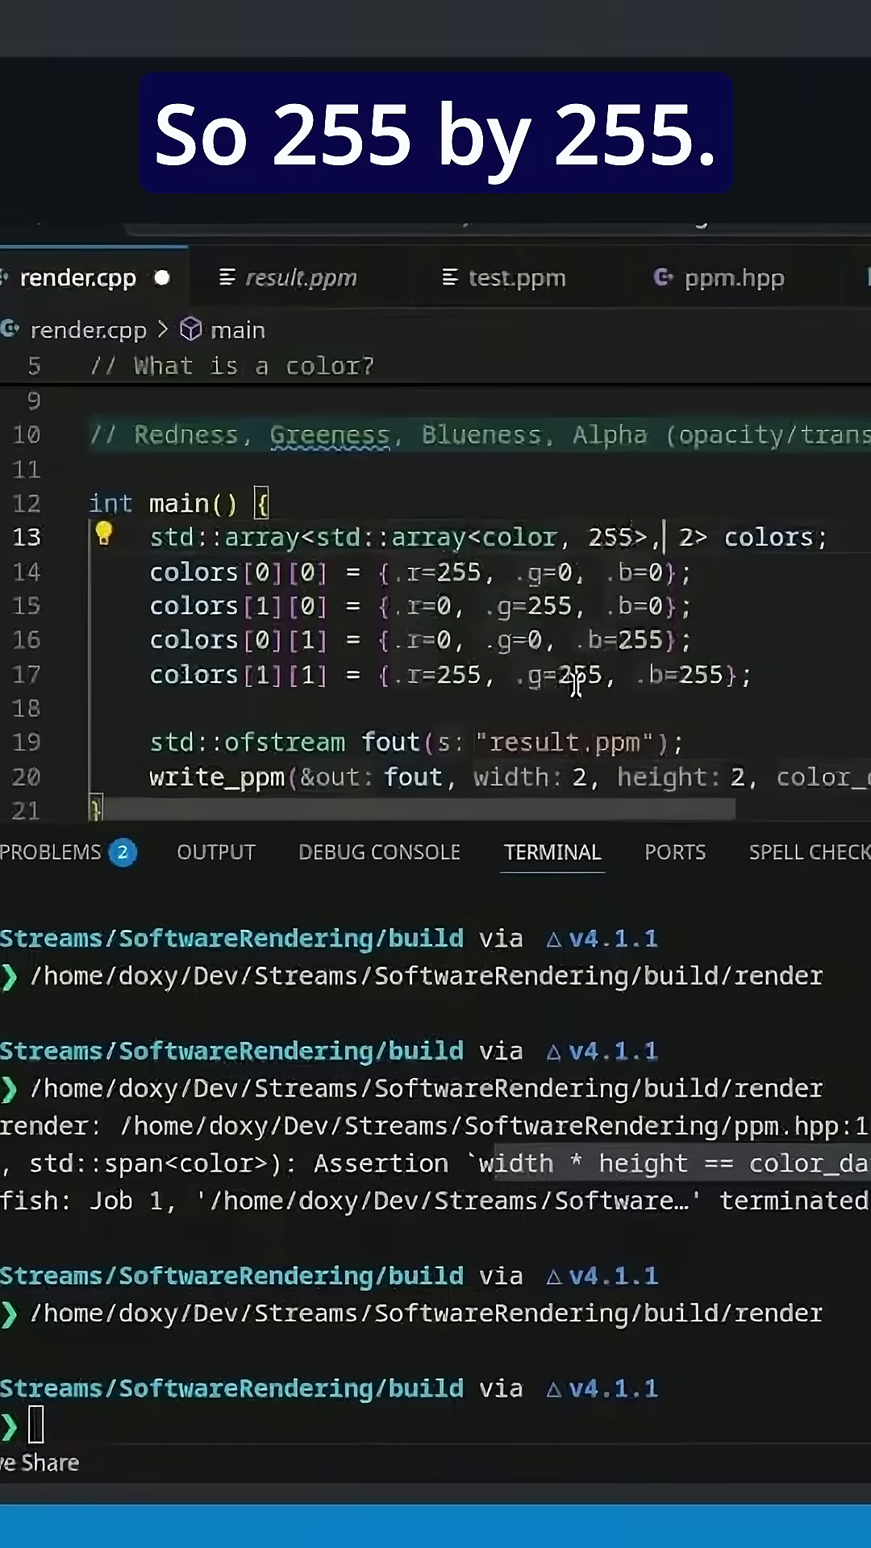
Set both line-13 array sizes to 255 and delete the hard-coded colour lines 14–17.
key("Delete")
type("255")
mouse_move(755, 675)
left_mouse_down()
mouse_move(206, 615)
mouse_move(151, 572)
left_mouse_up()
key("Delete")
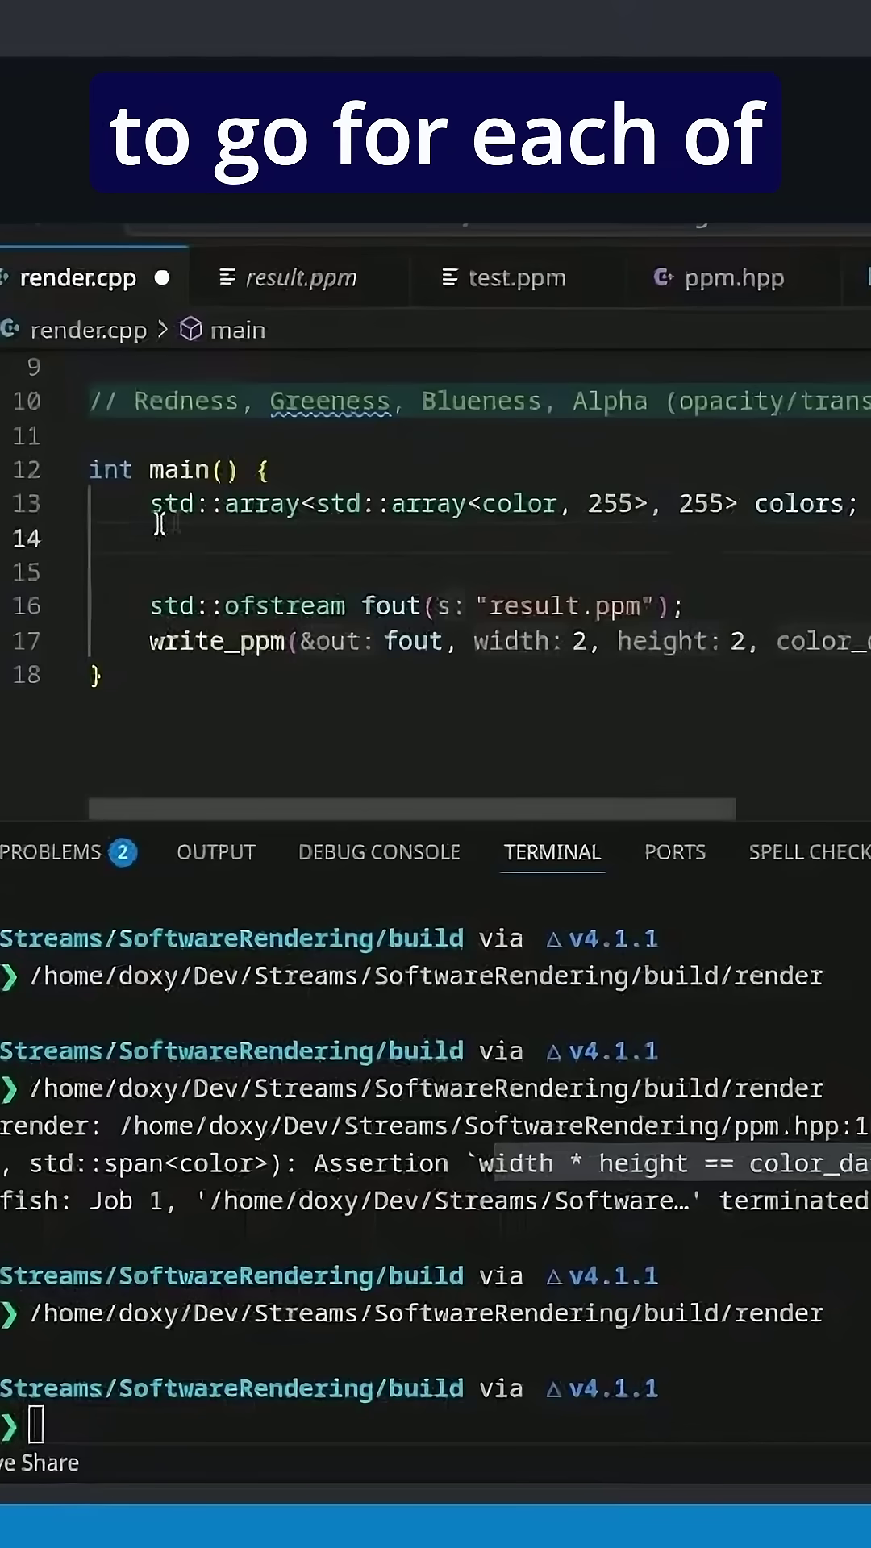
type("for(s")
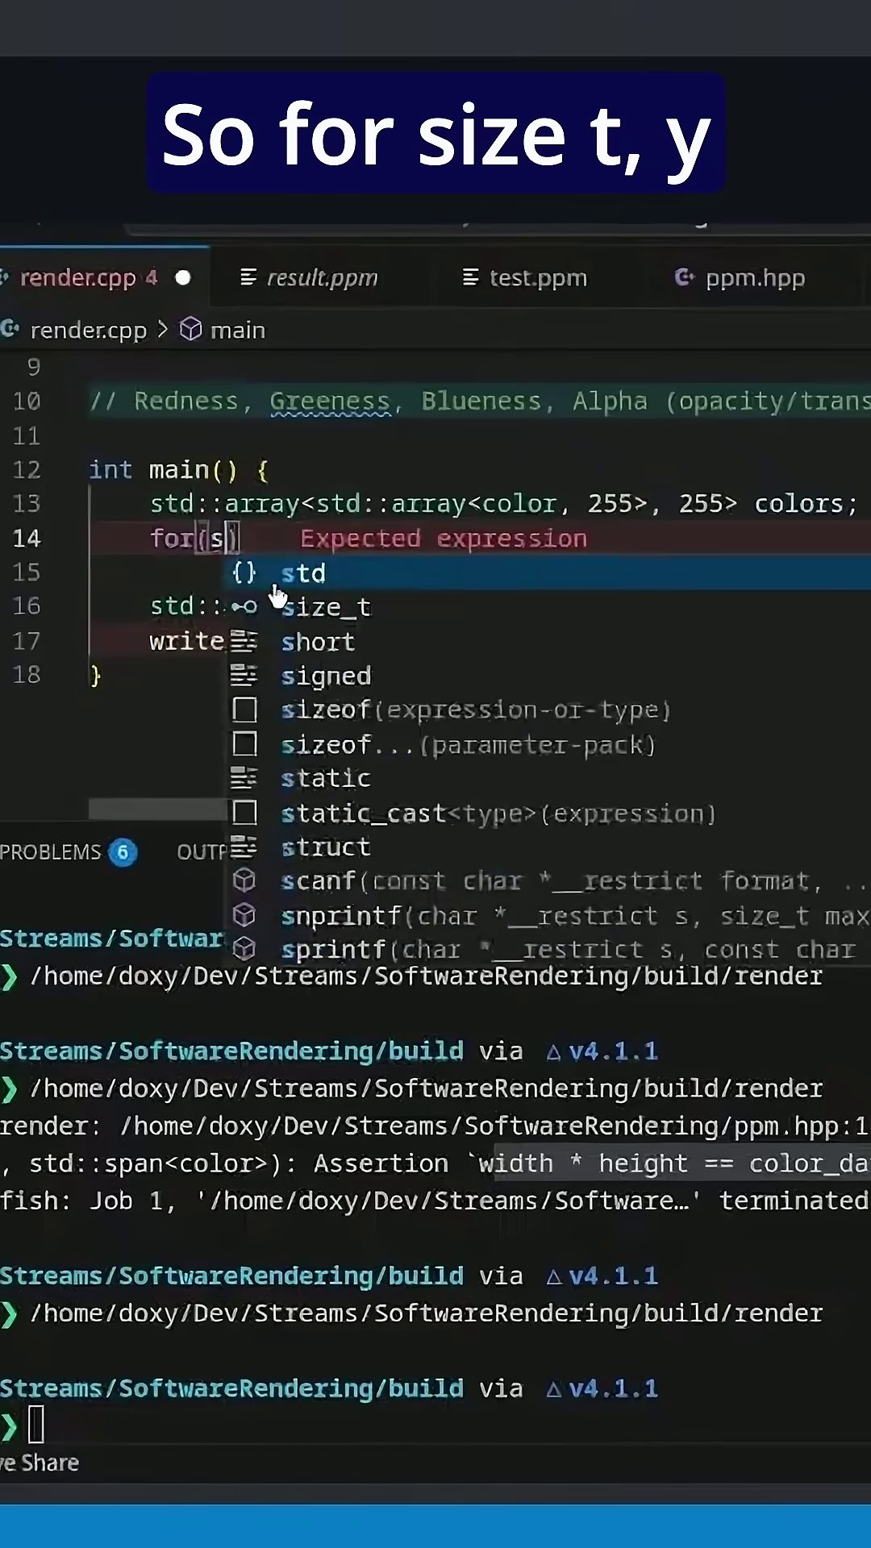
type("ize_t i")
Write a y loop to colors[0].size() with a nested x loop to colors.size().
key("BackSpace")
type("y = 0")
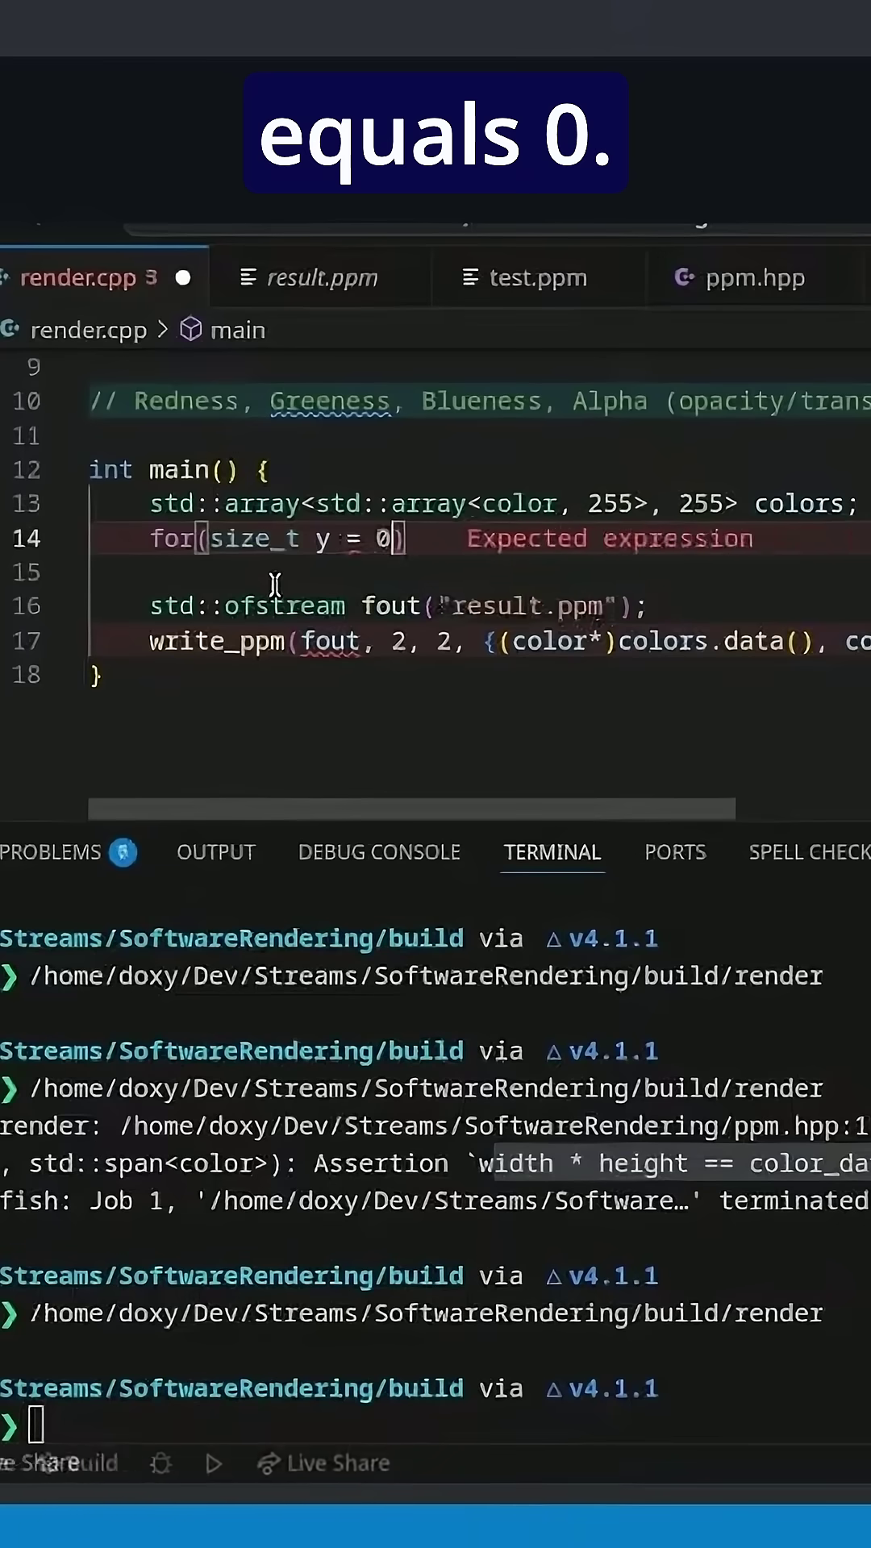
type("; y < col")
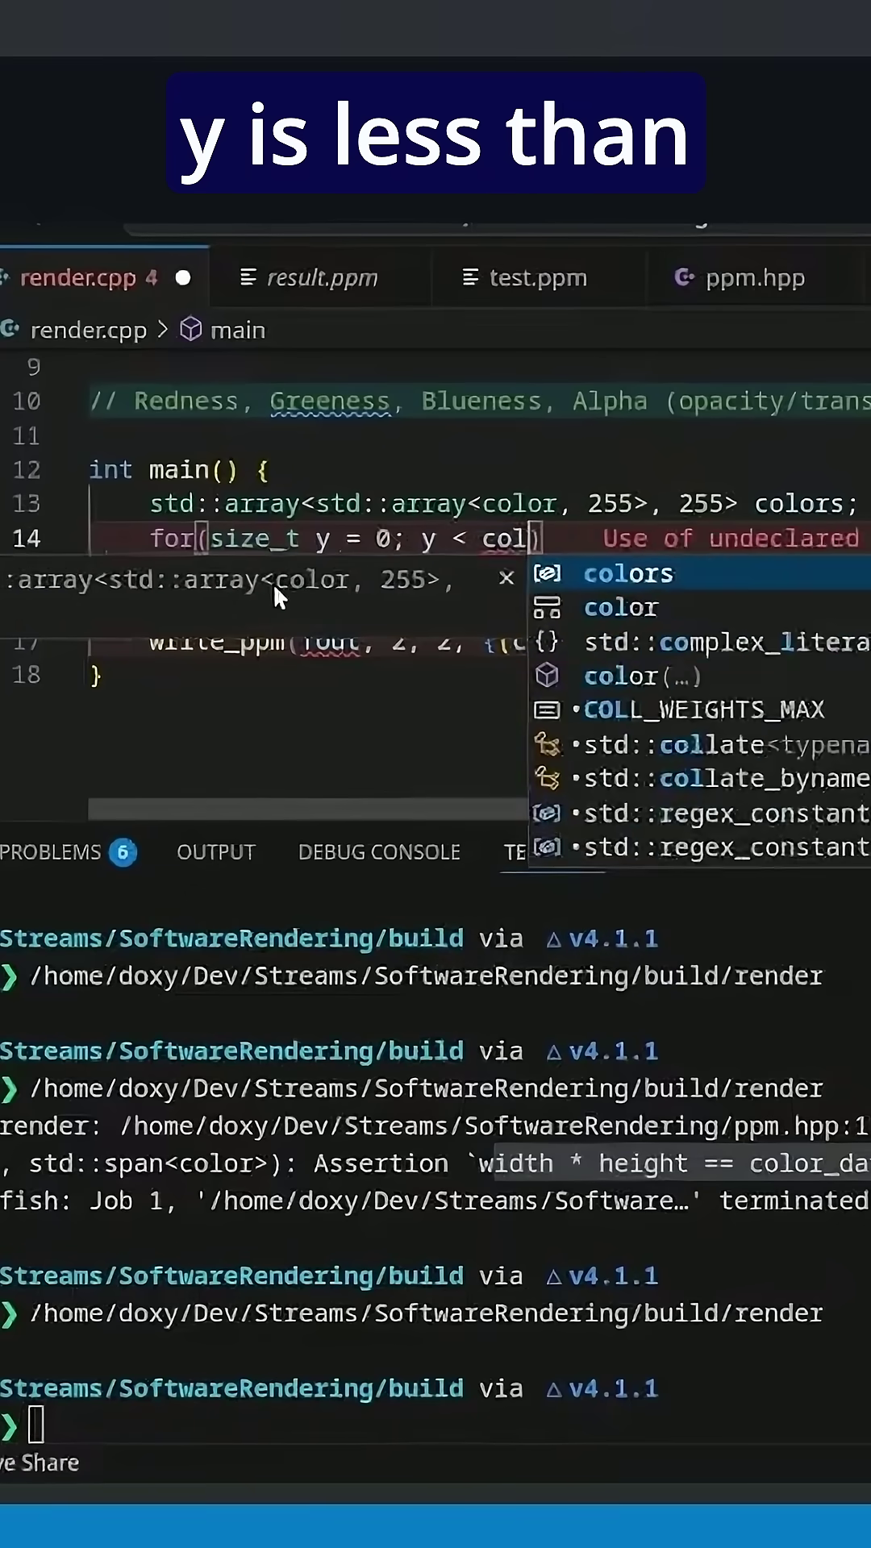
type("ors.size();")
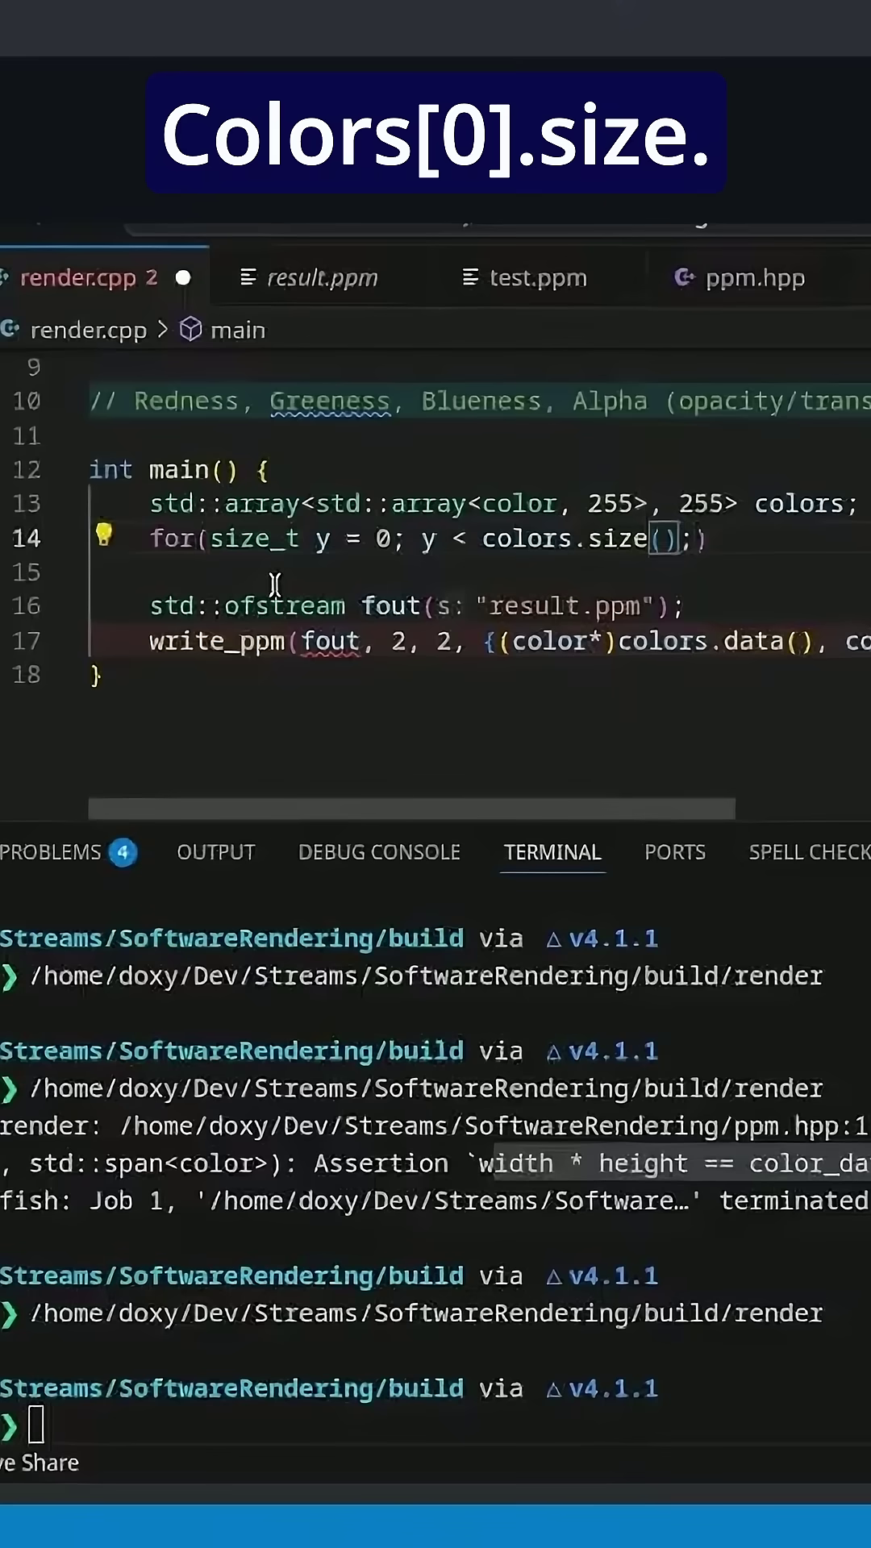
type("[0]")
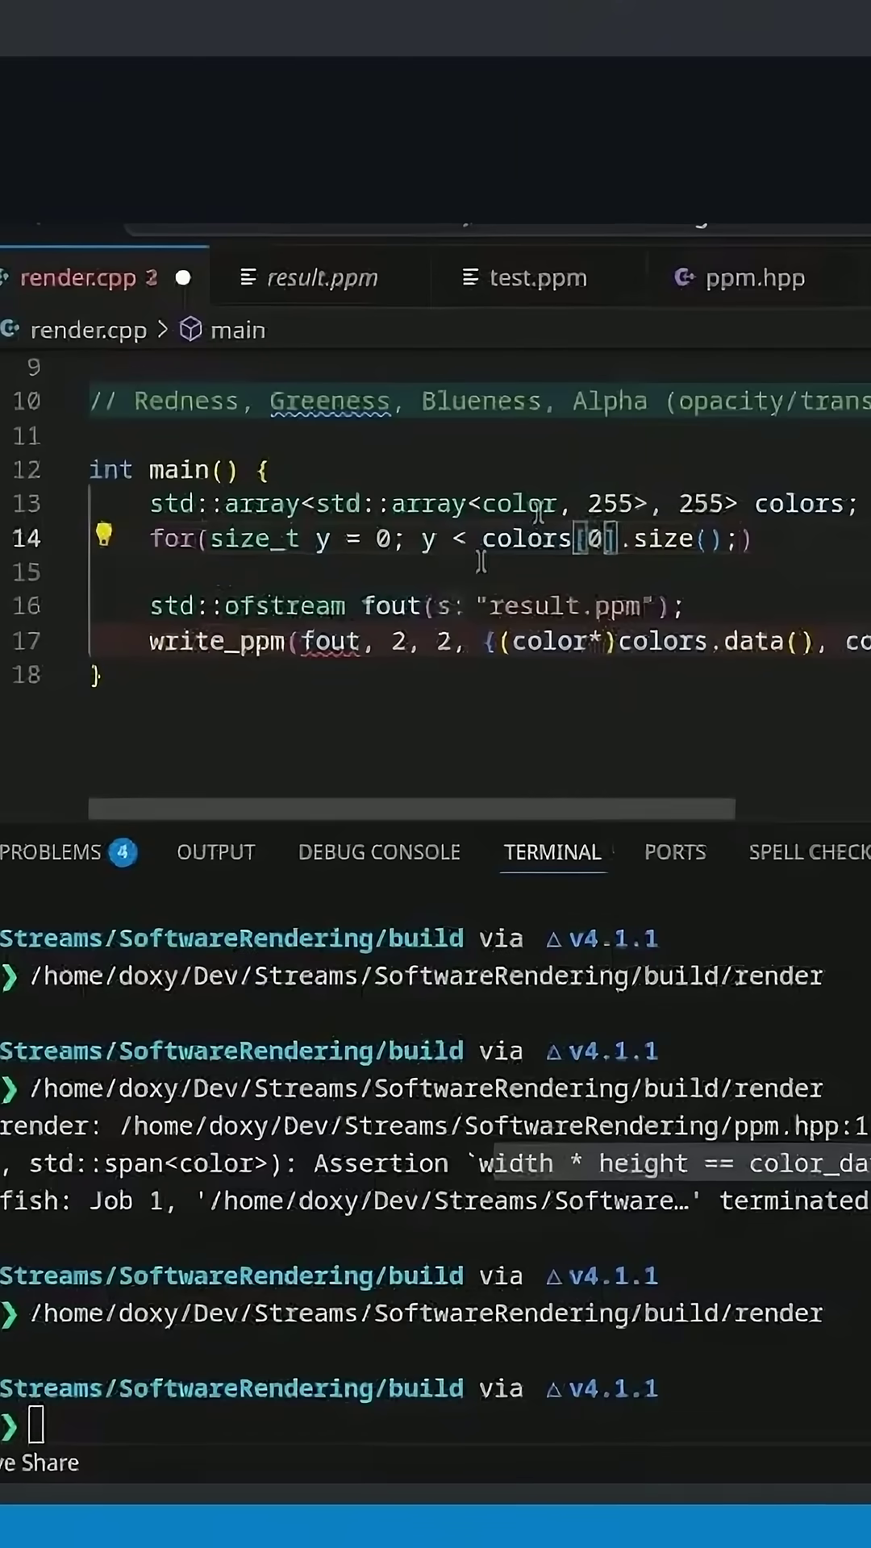
left_click_drag(317, 505, 659, 509)
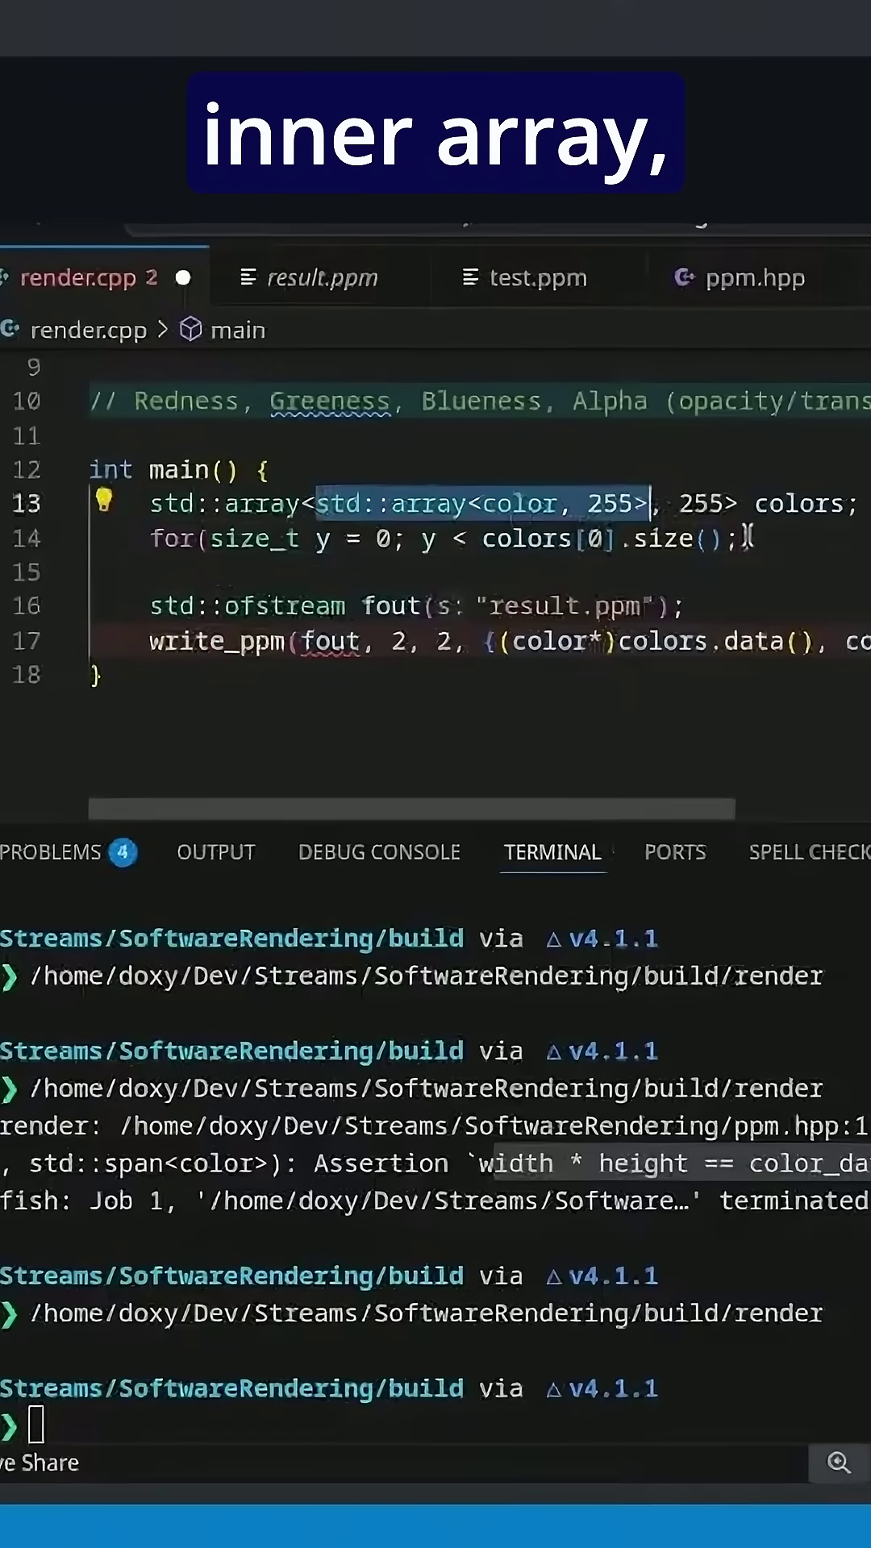
left_click(754, 539)
type("++y)")
key("Return")
type("o")
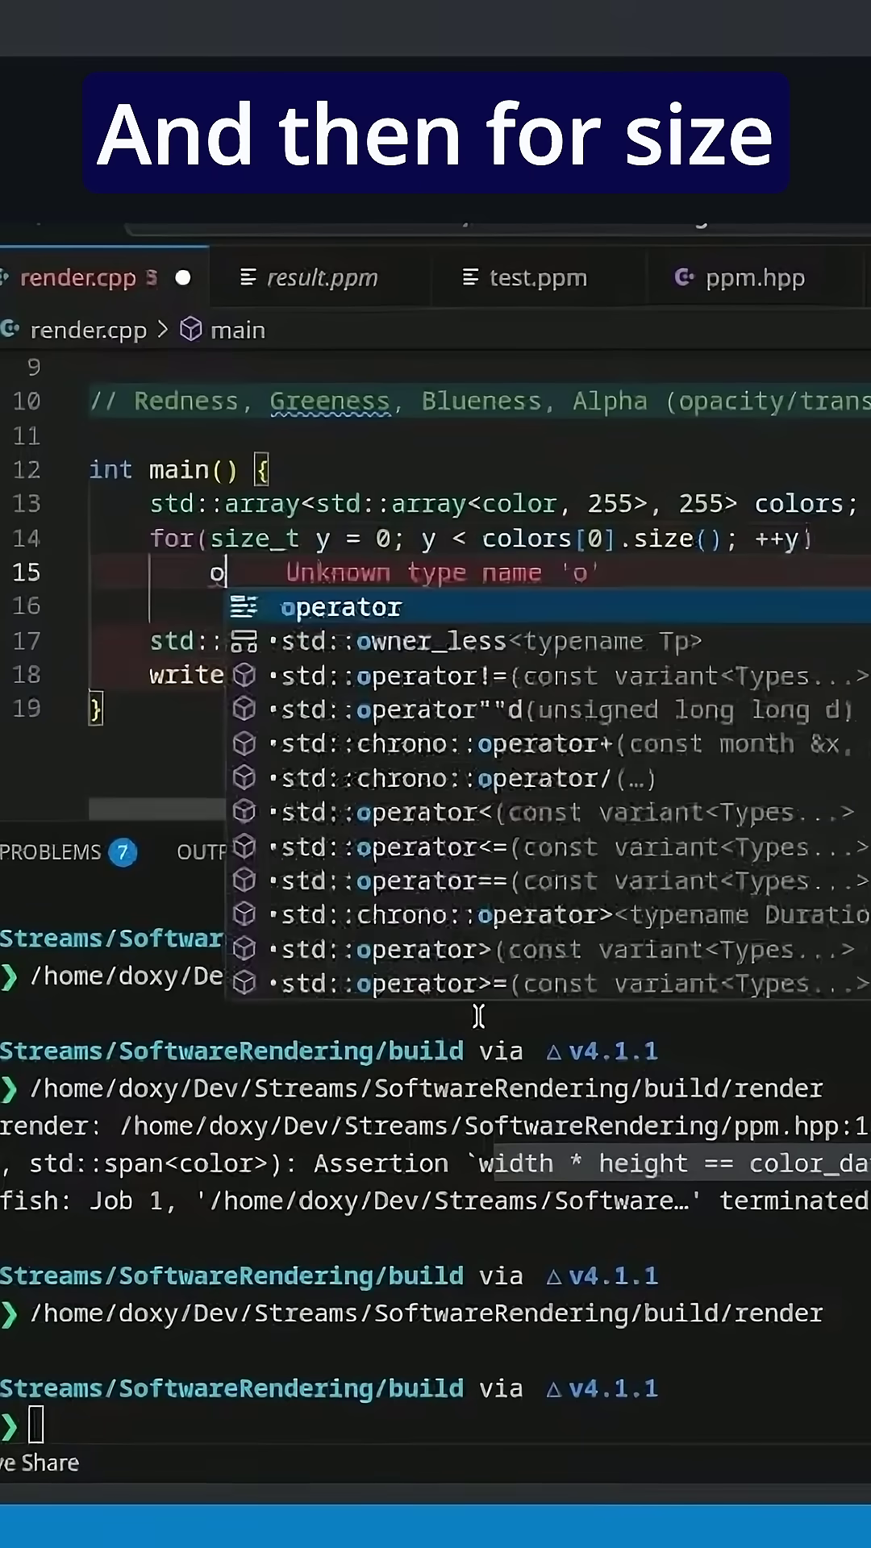
key("BackSpace")
type("for(size_t x =- ")
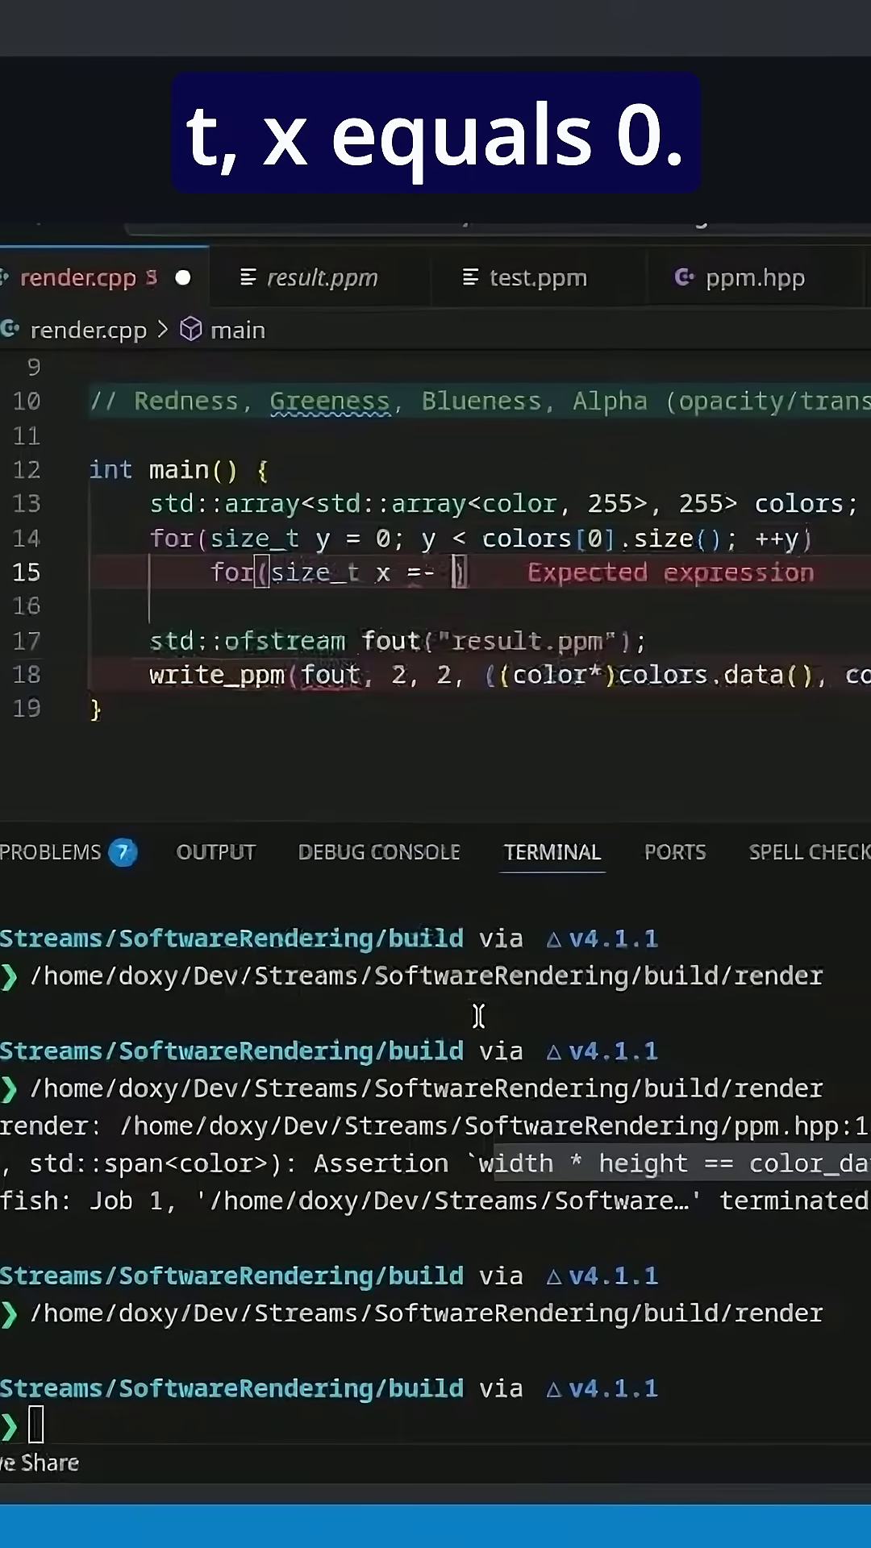
type("; x < c")
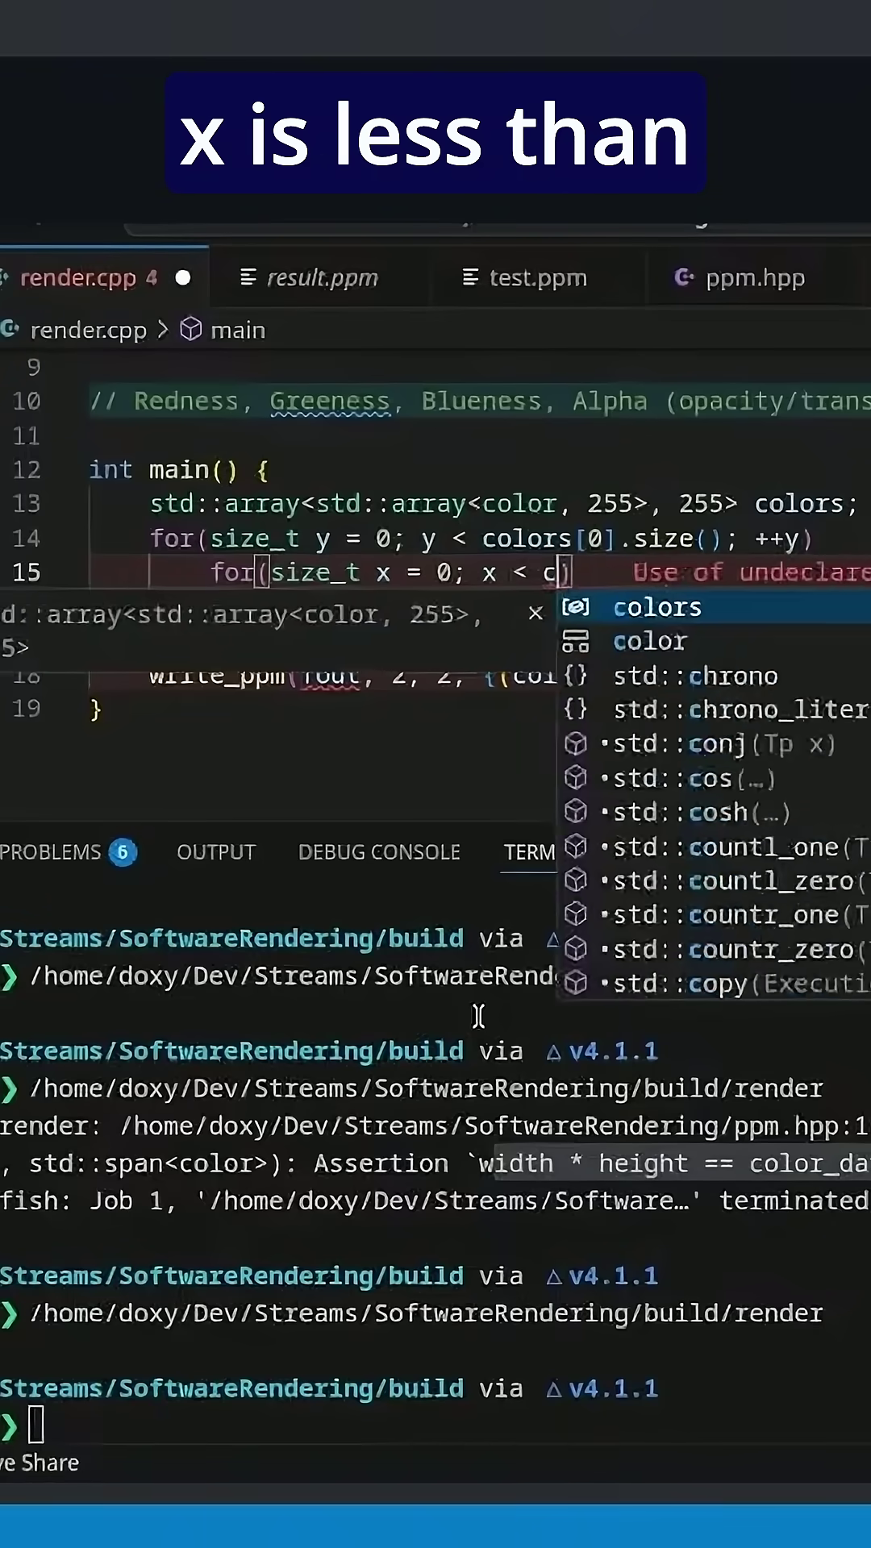
type("olors.size(); +")
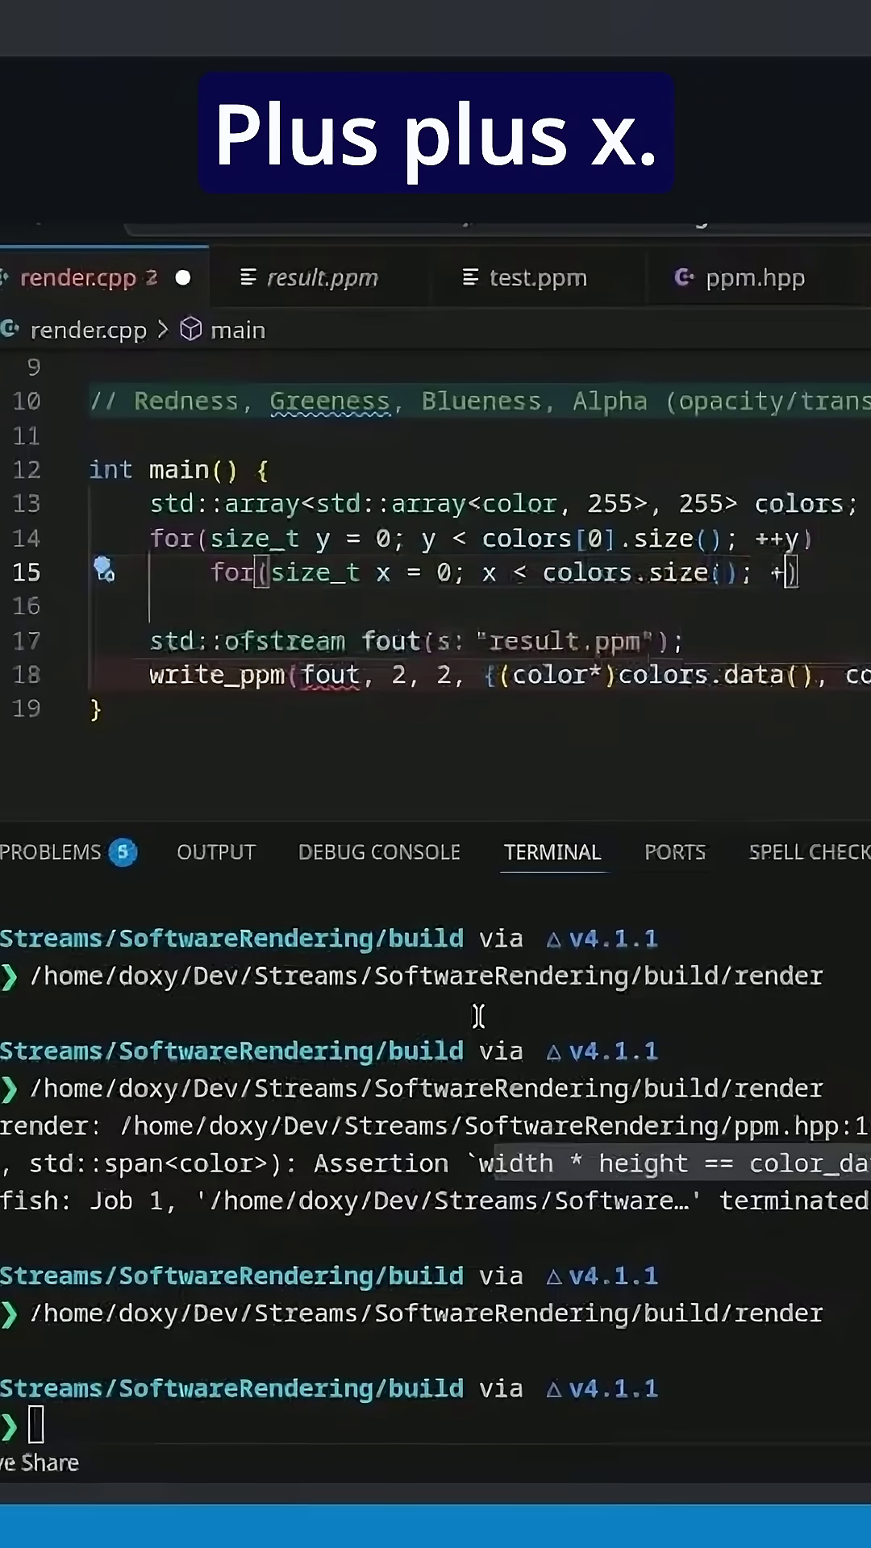
type("+x)")
key("Return")
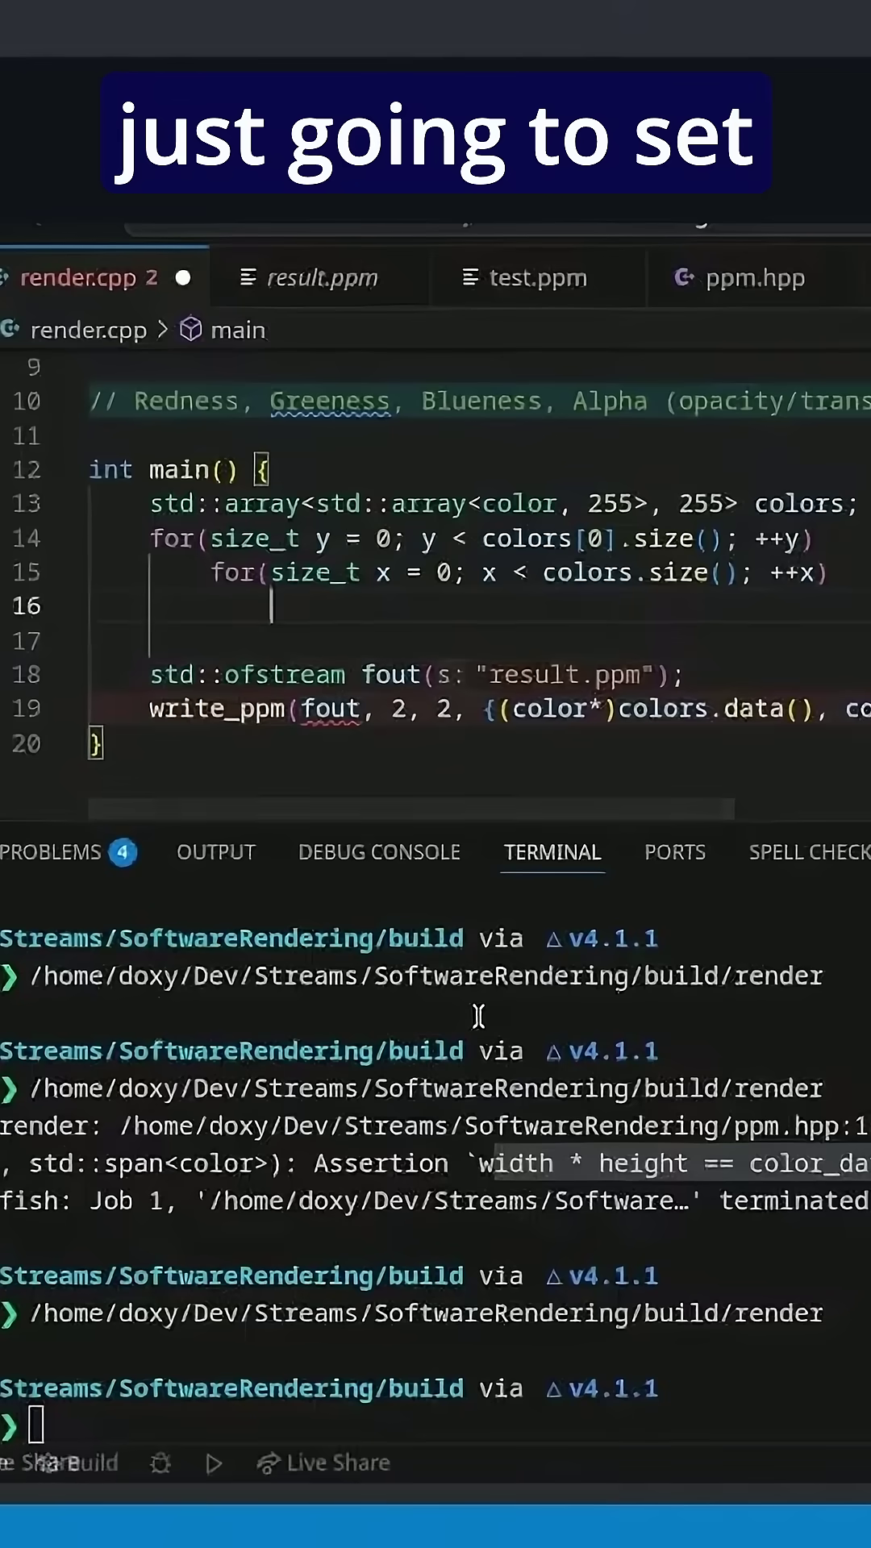
type("colors[y]")
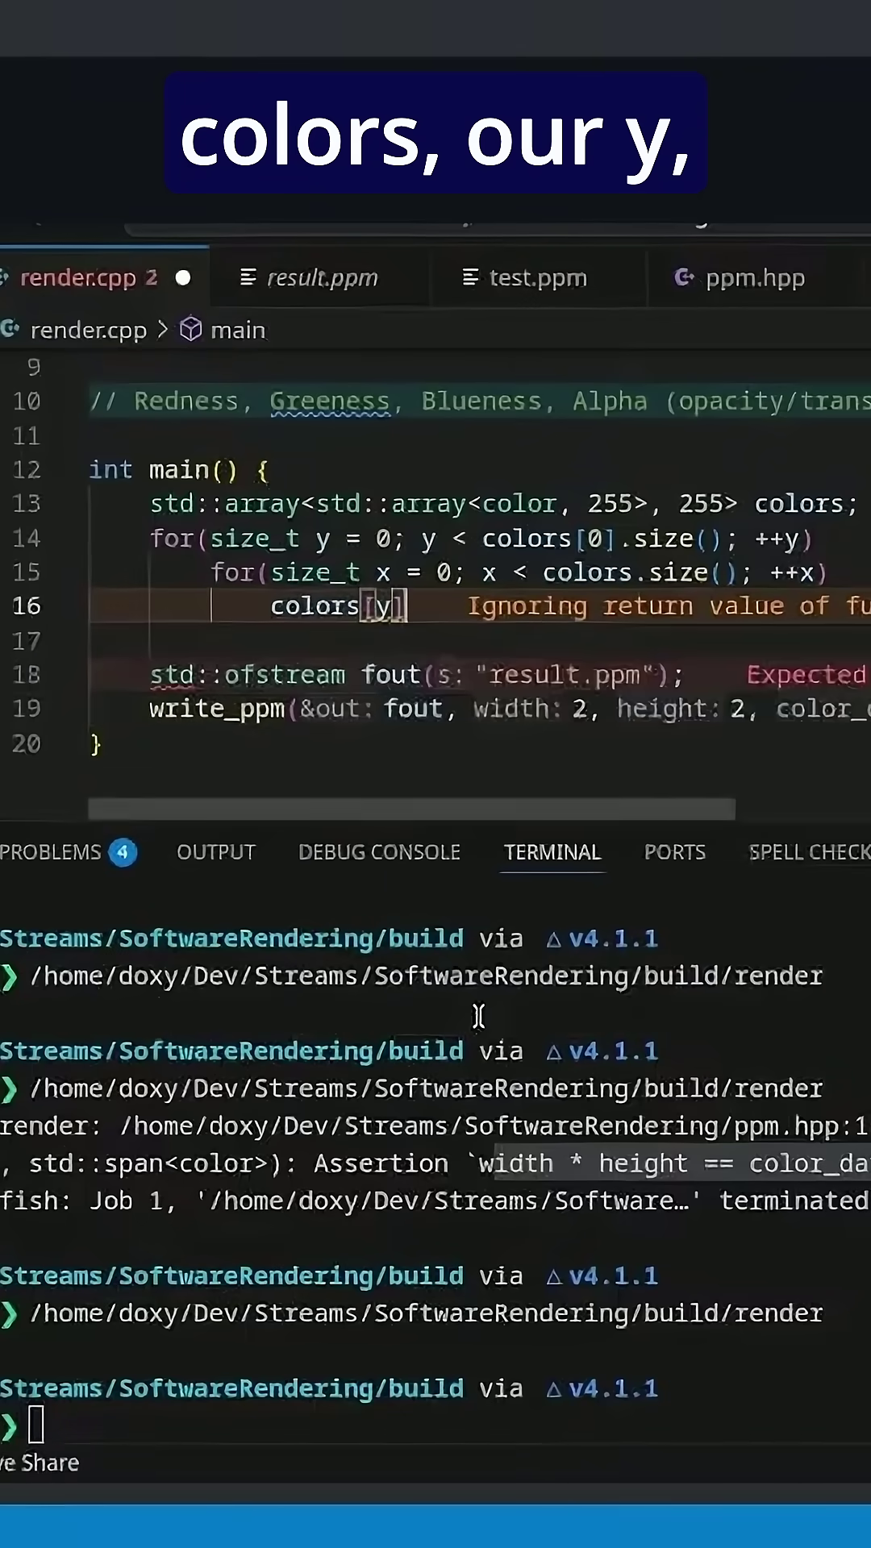
type("[x] = ")
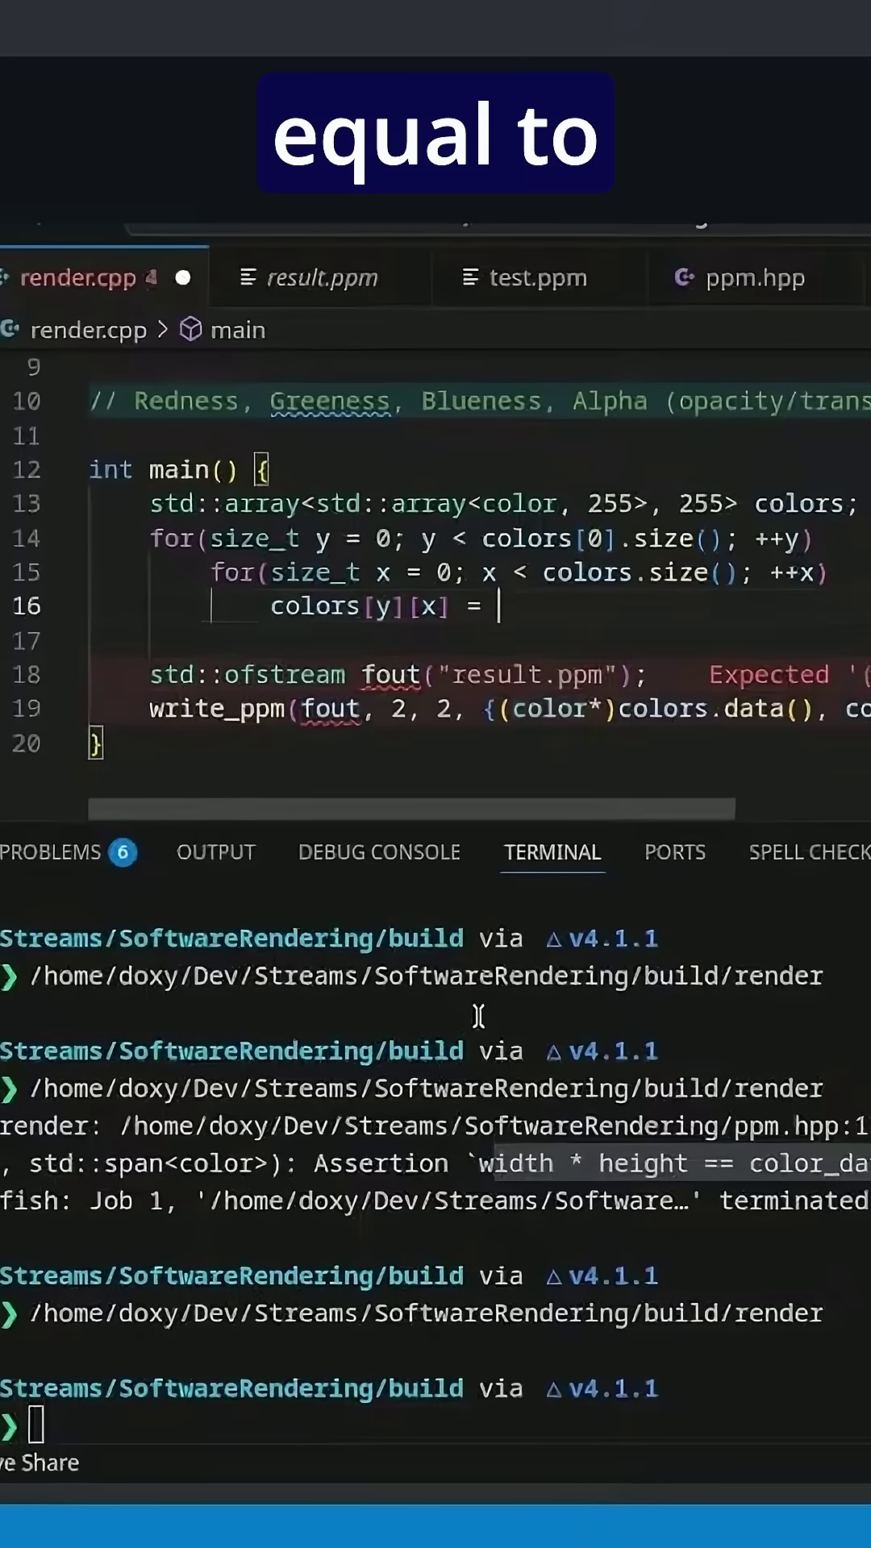
type("{")
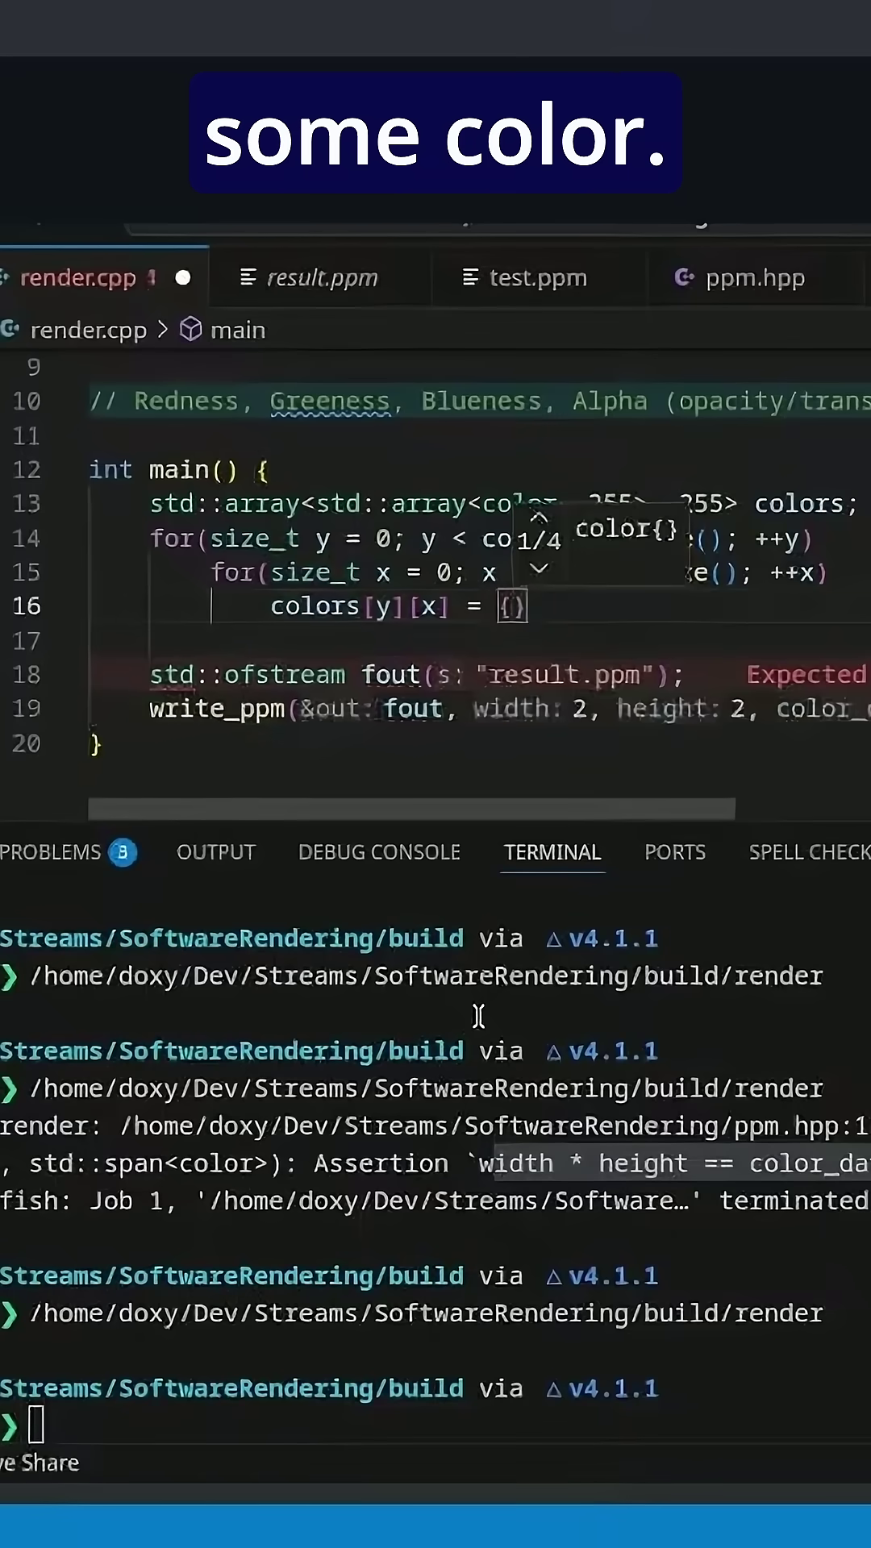
type(" 0,")
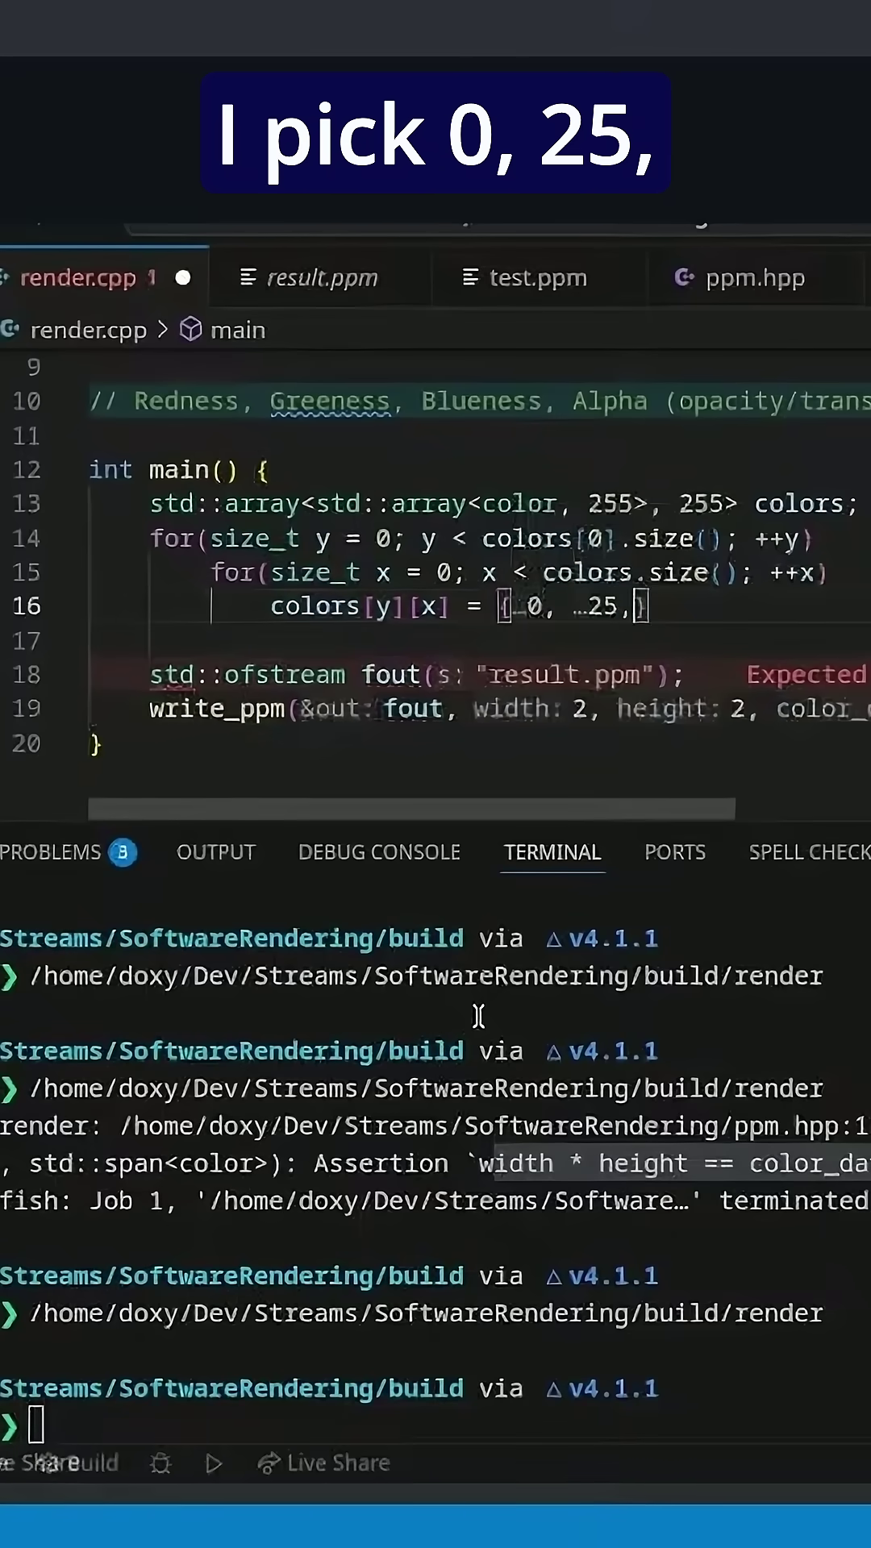
type(" 25, 200")
Assign colors[y][x] = {0, 25, 200} in the loop body and save render.cpp.
key("End")
type(";")
key("ctrl+s")
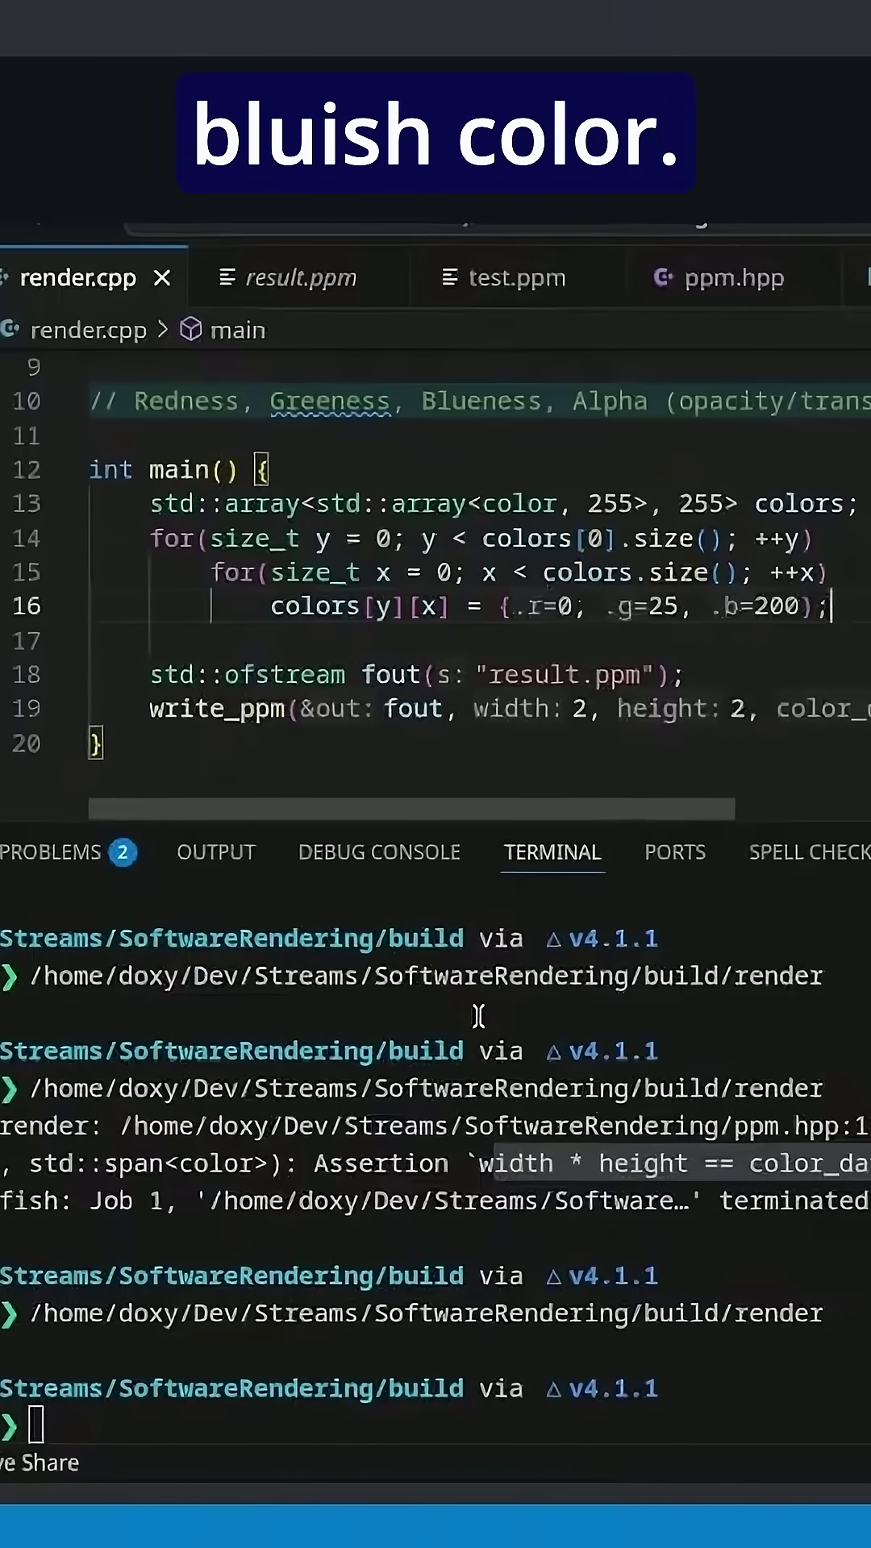
Build and run, then set write_ppm's height argument to 255 and save.
key("F5")
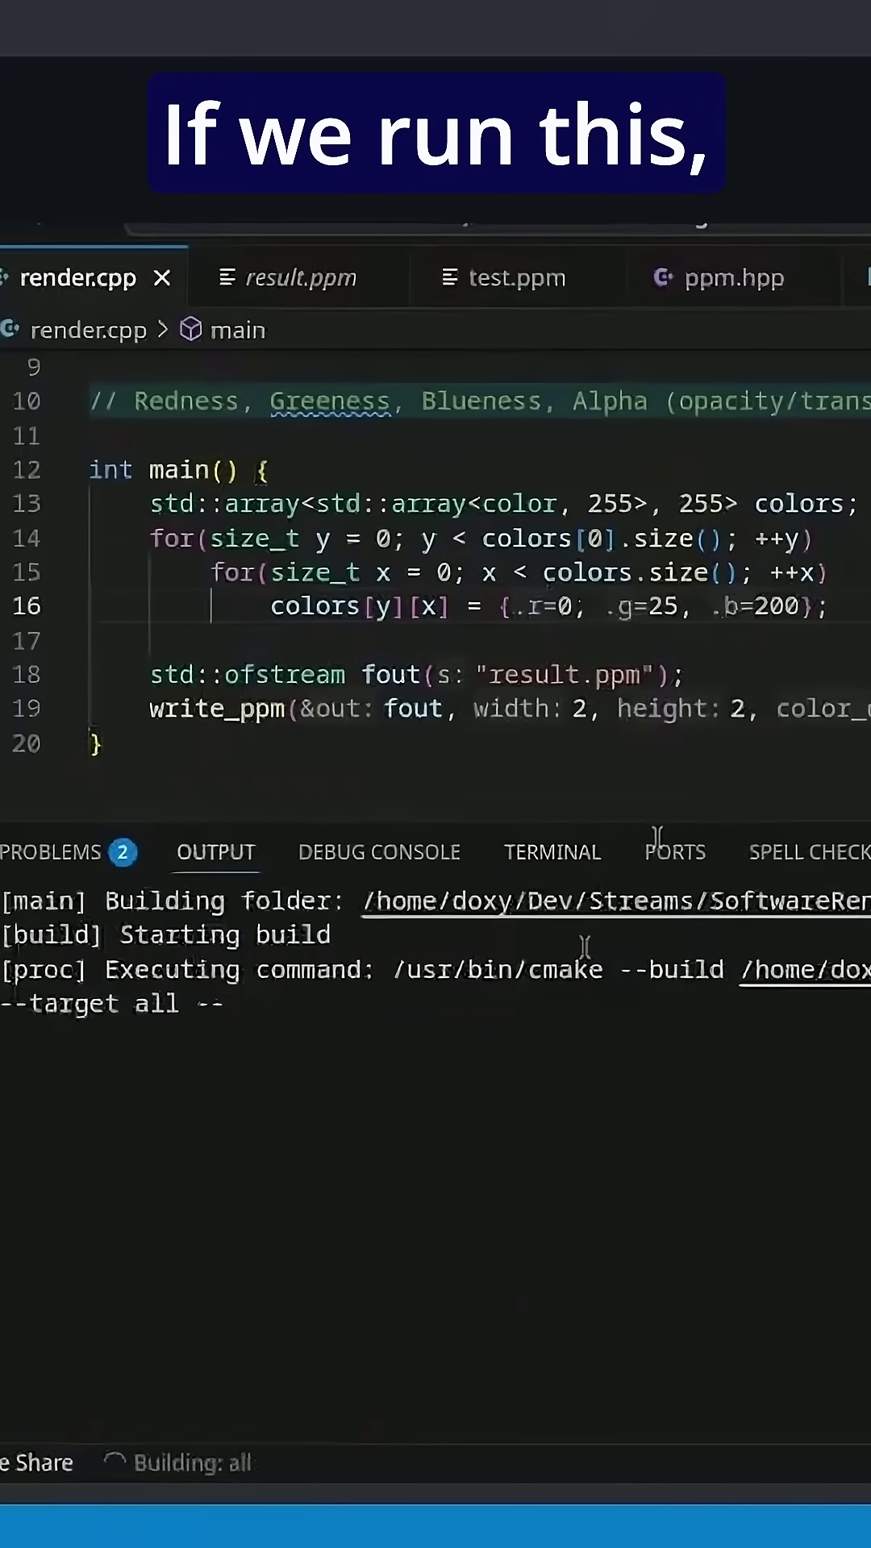
left_click(586, 708)
type("55")
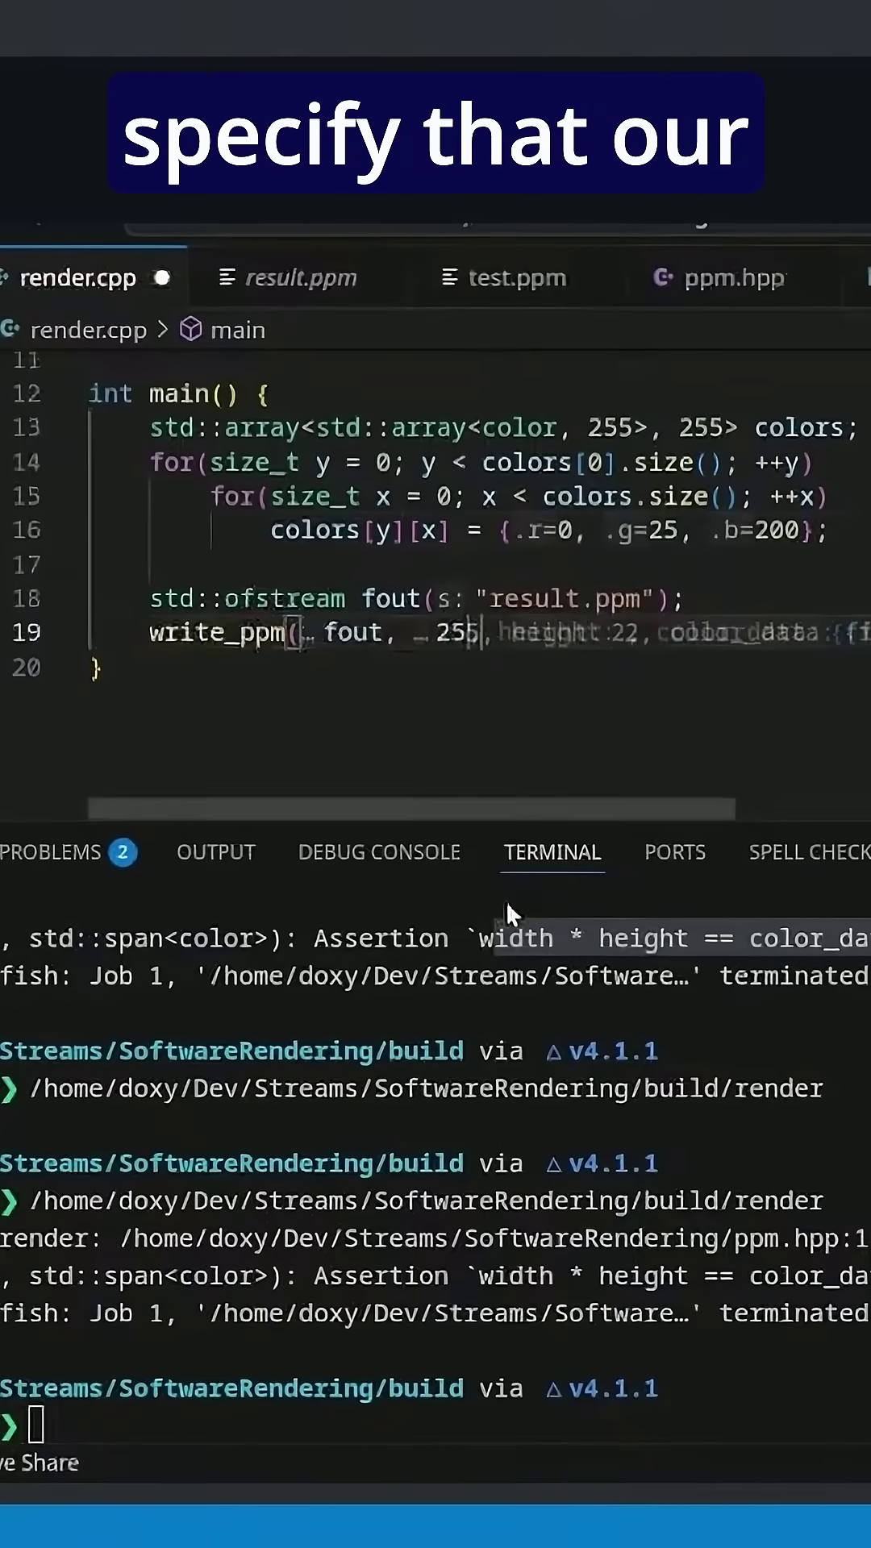
key("ctrl+Right")
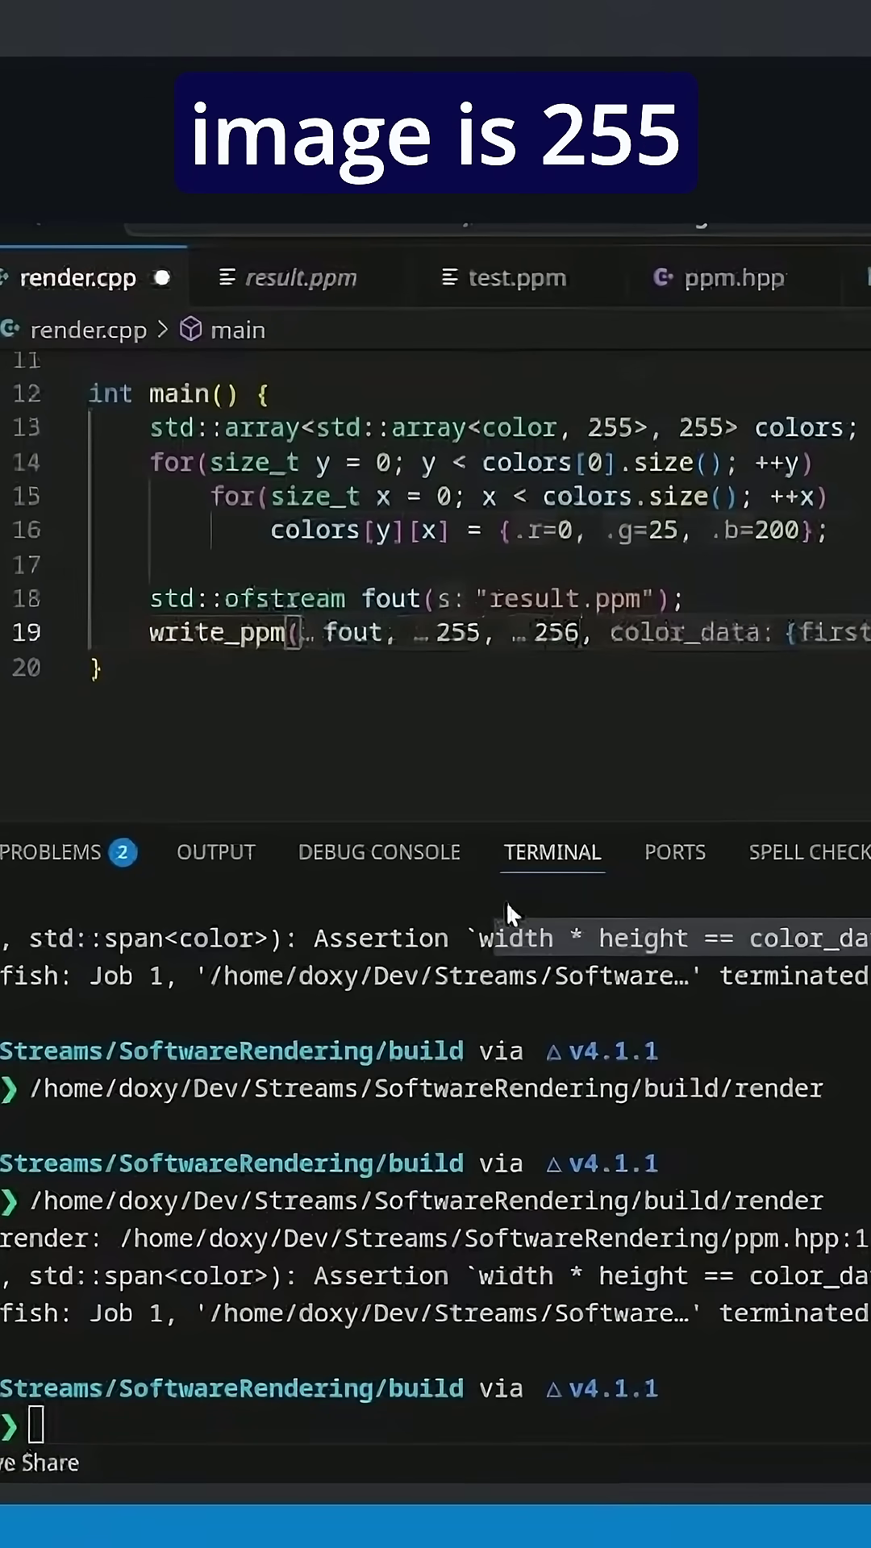
key("BackSpace")
type("5")
key("ctrl+s")
Replace write_ppm's width and height with colors[0].size() and colors.size(), then save.
key("ctrl+shift+Left")
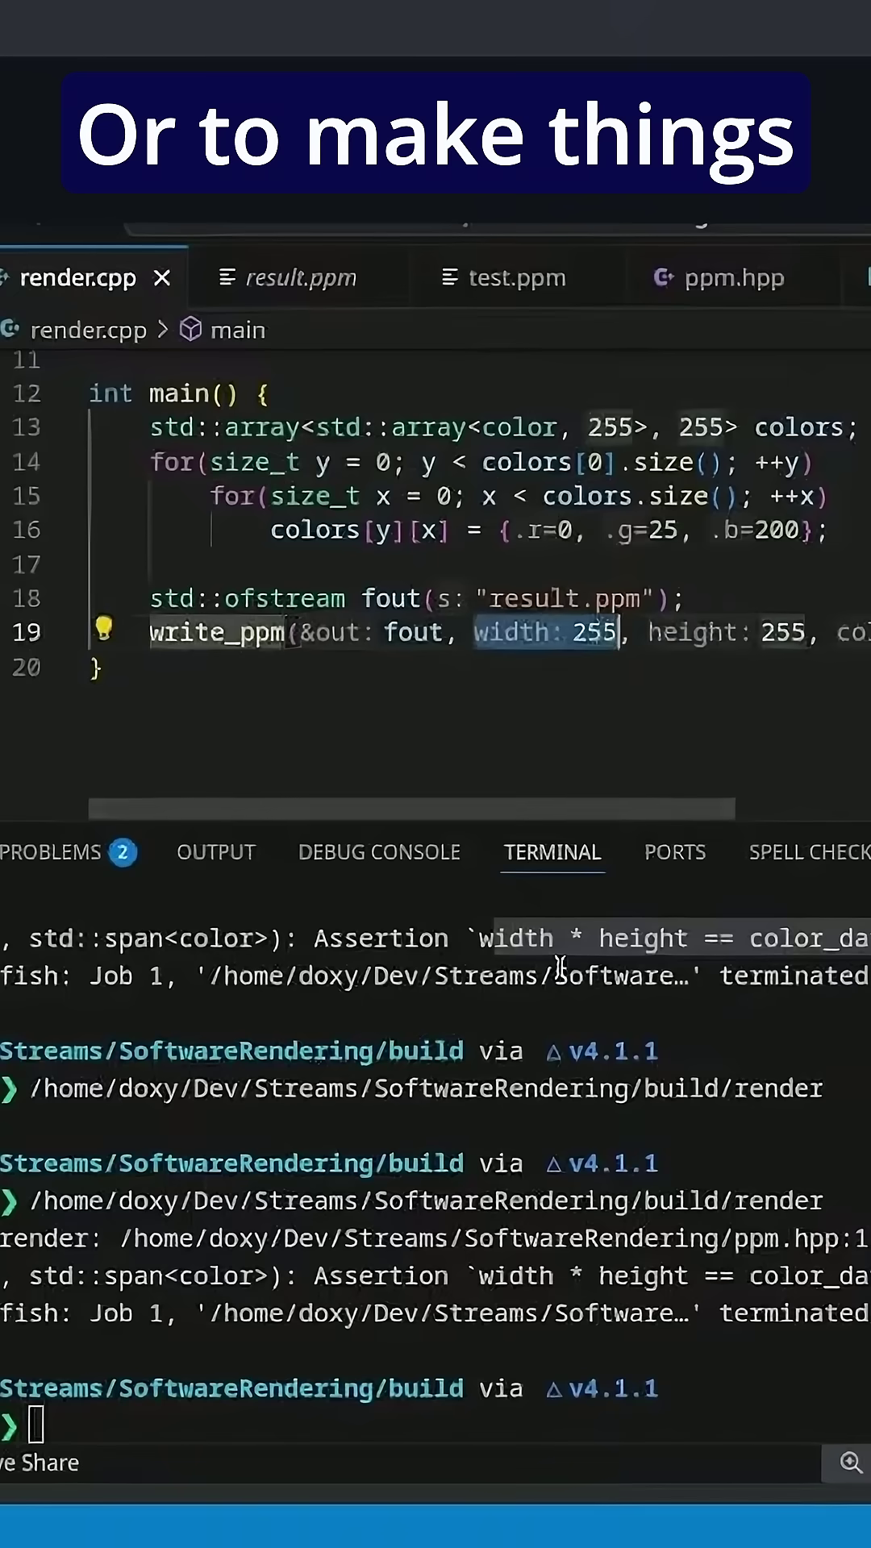
type("colors[0")
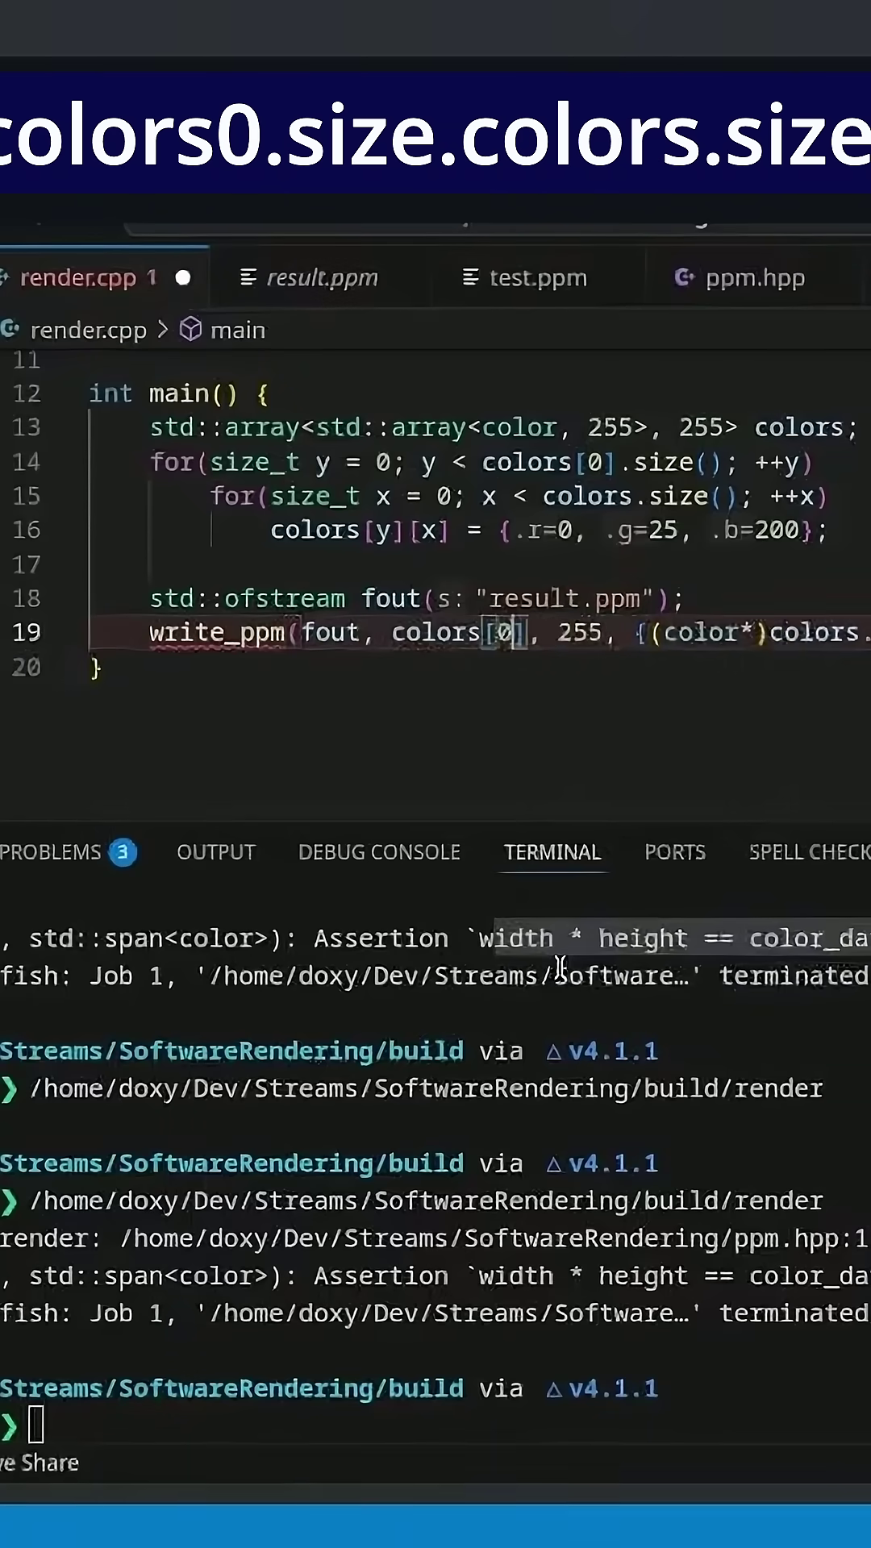
key("Right")
type(".wi")
type("si")
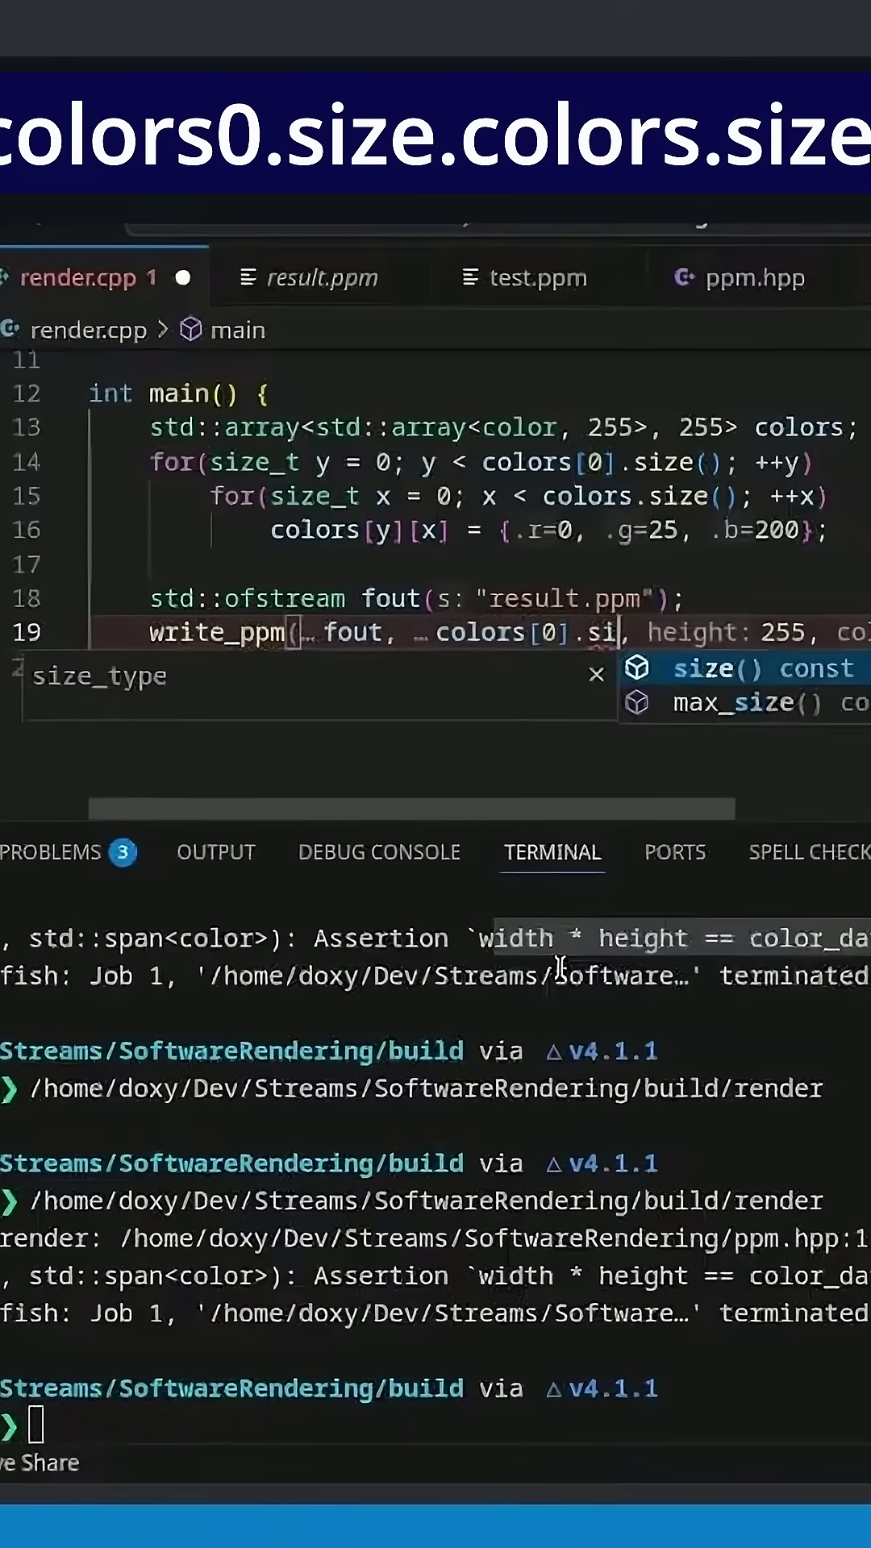
key("Tab")
key("ctrl+shift+Right")
type(", colors")
type(".size")
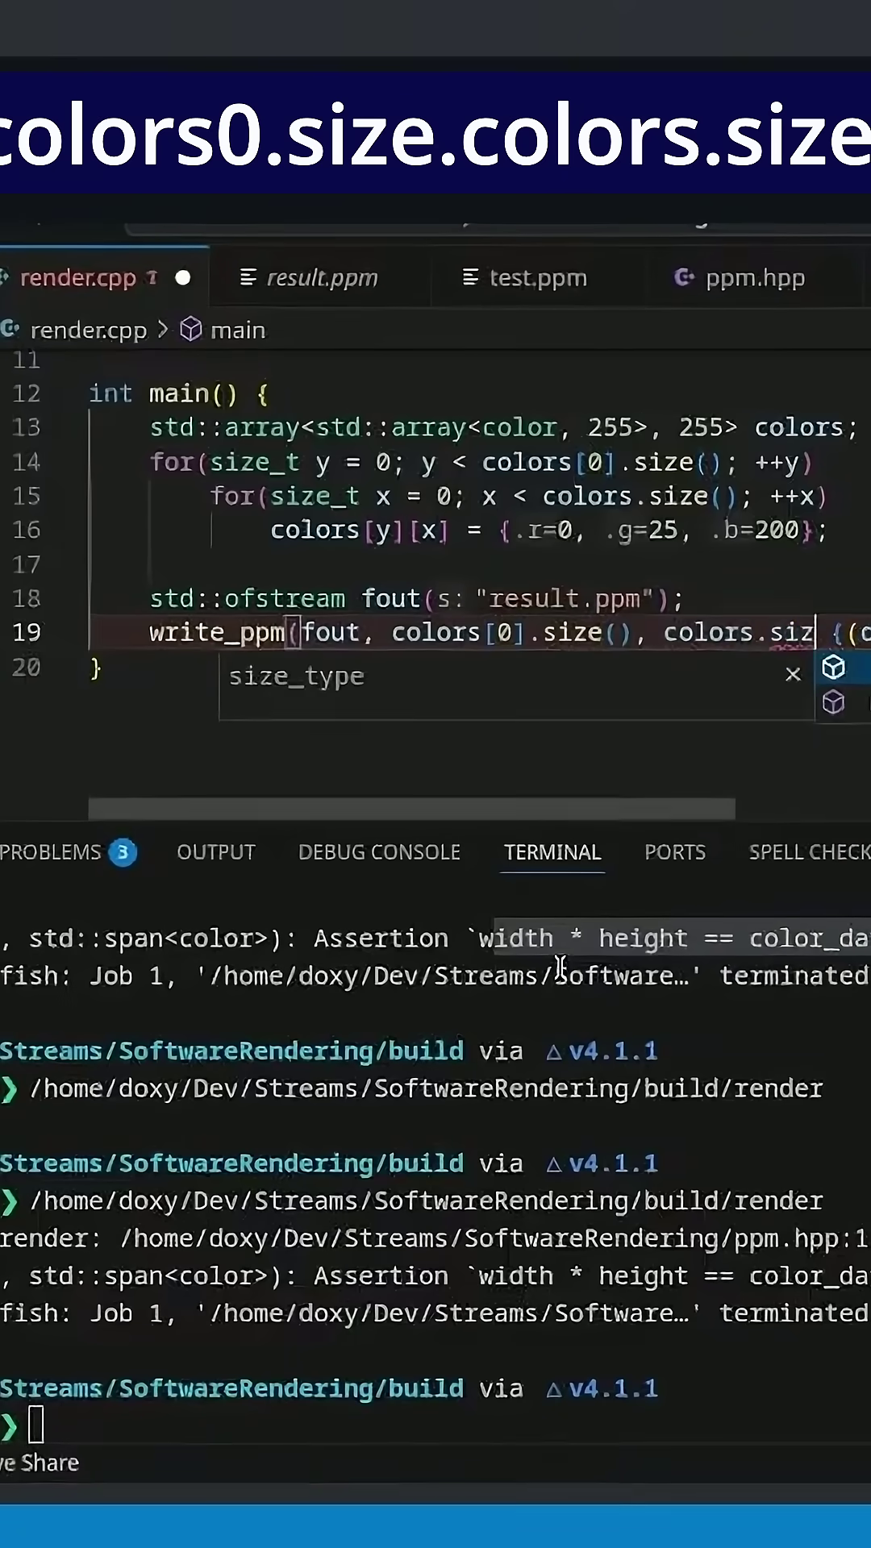
type("()")
key("ctrl+s")
Run the rebuilt program and open result.ppm in Krita from the file manager.
key("ctrl+grave")
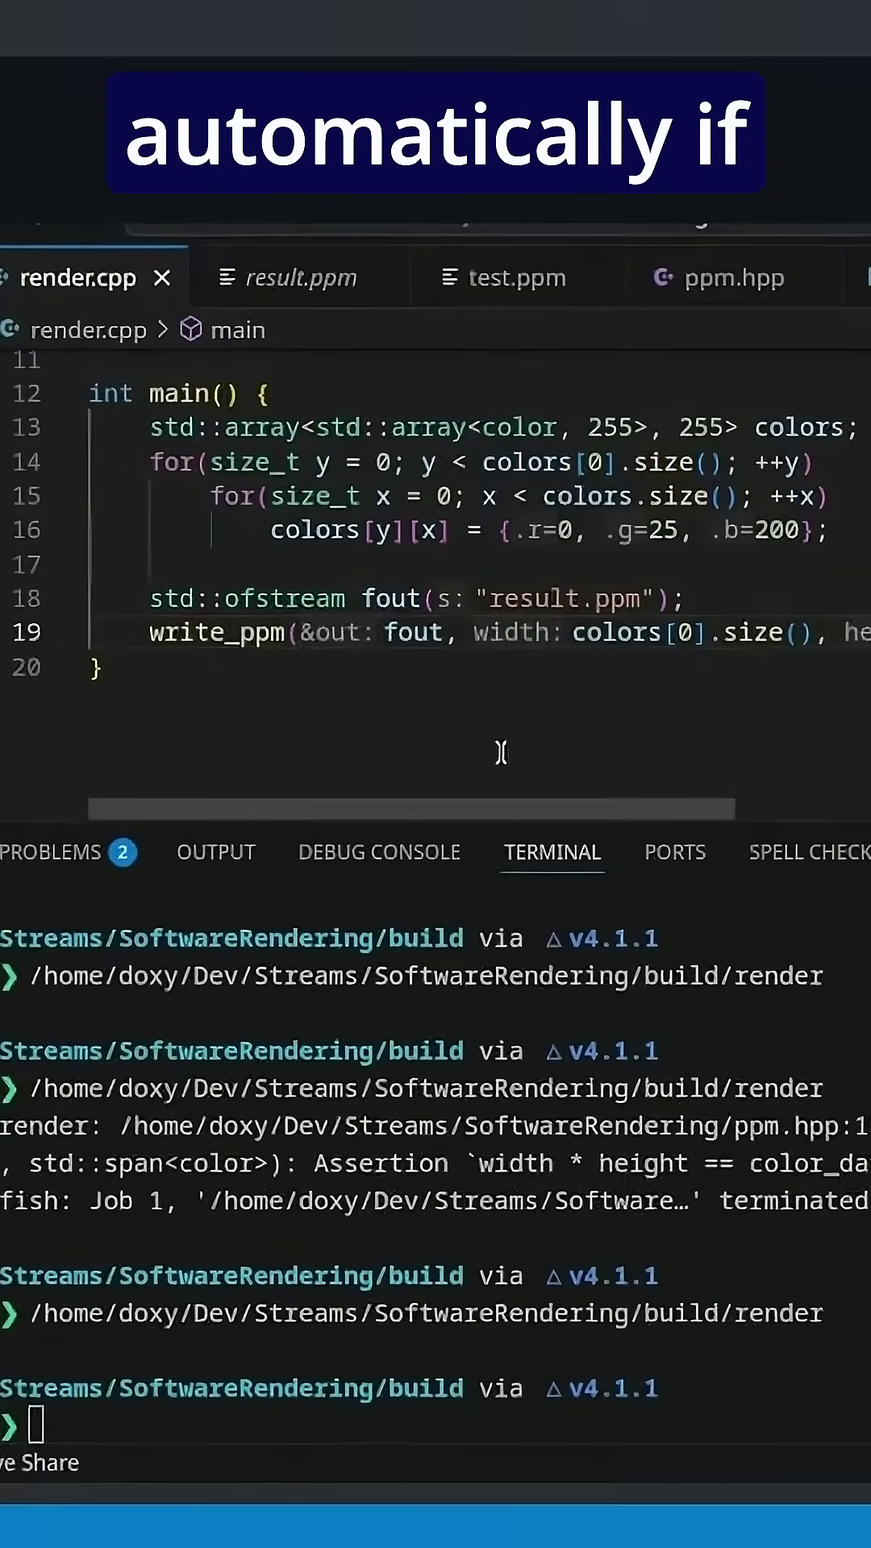
key("alt+Tab")
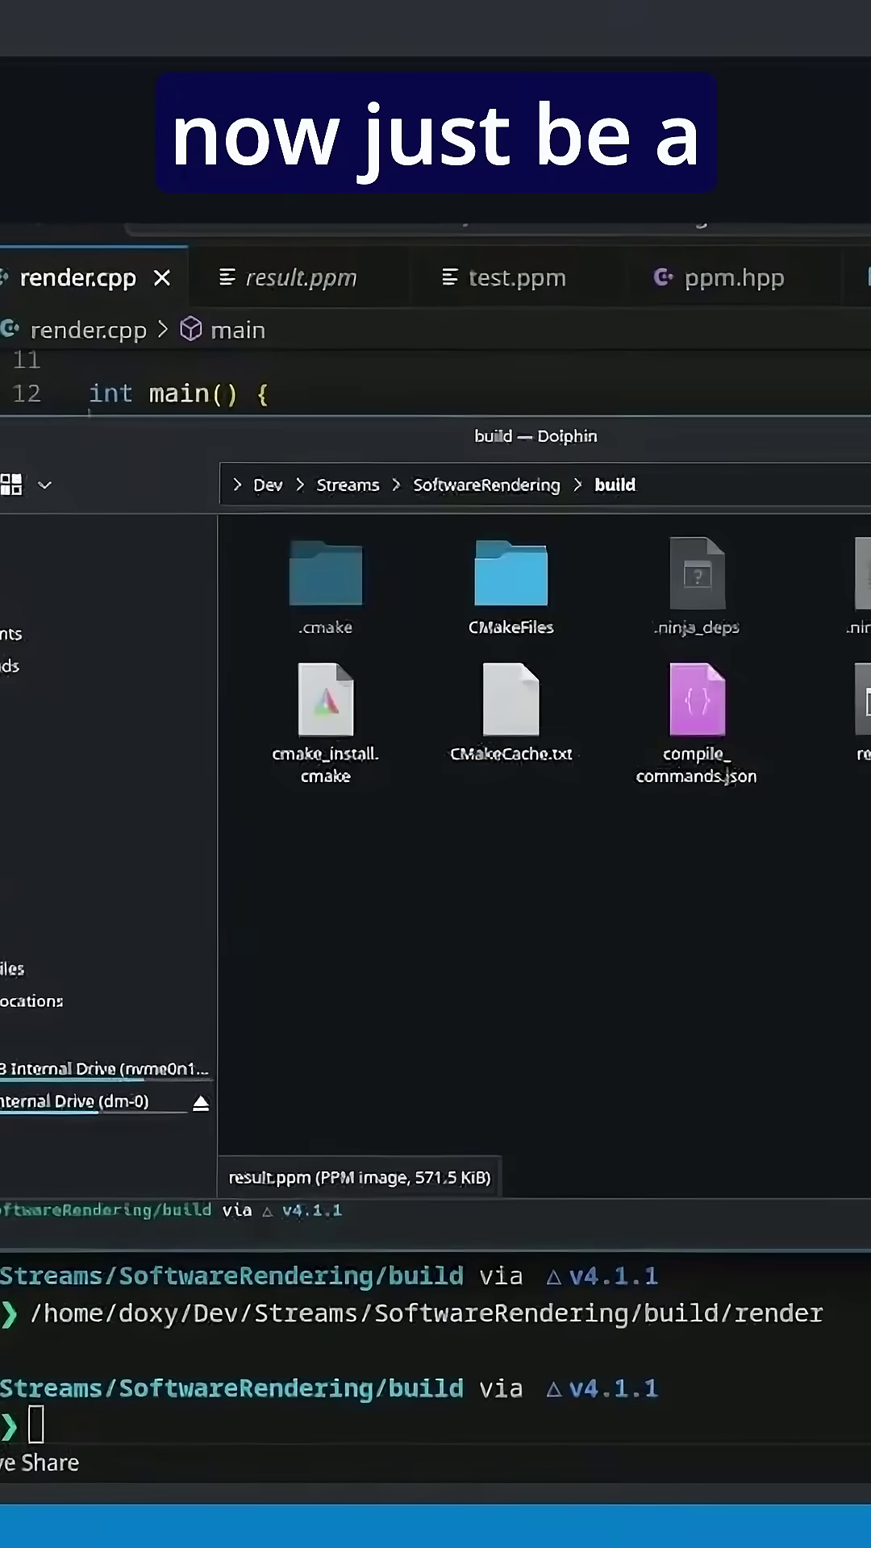
double_click(858, 713)
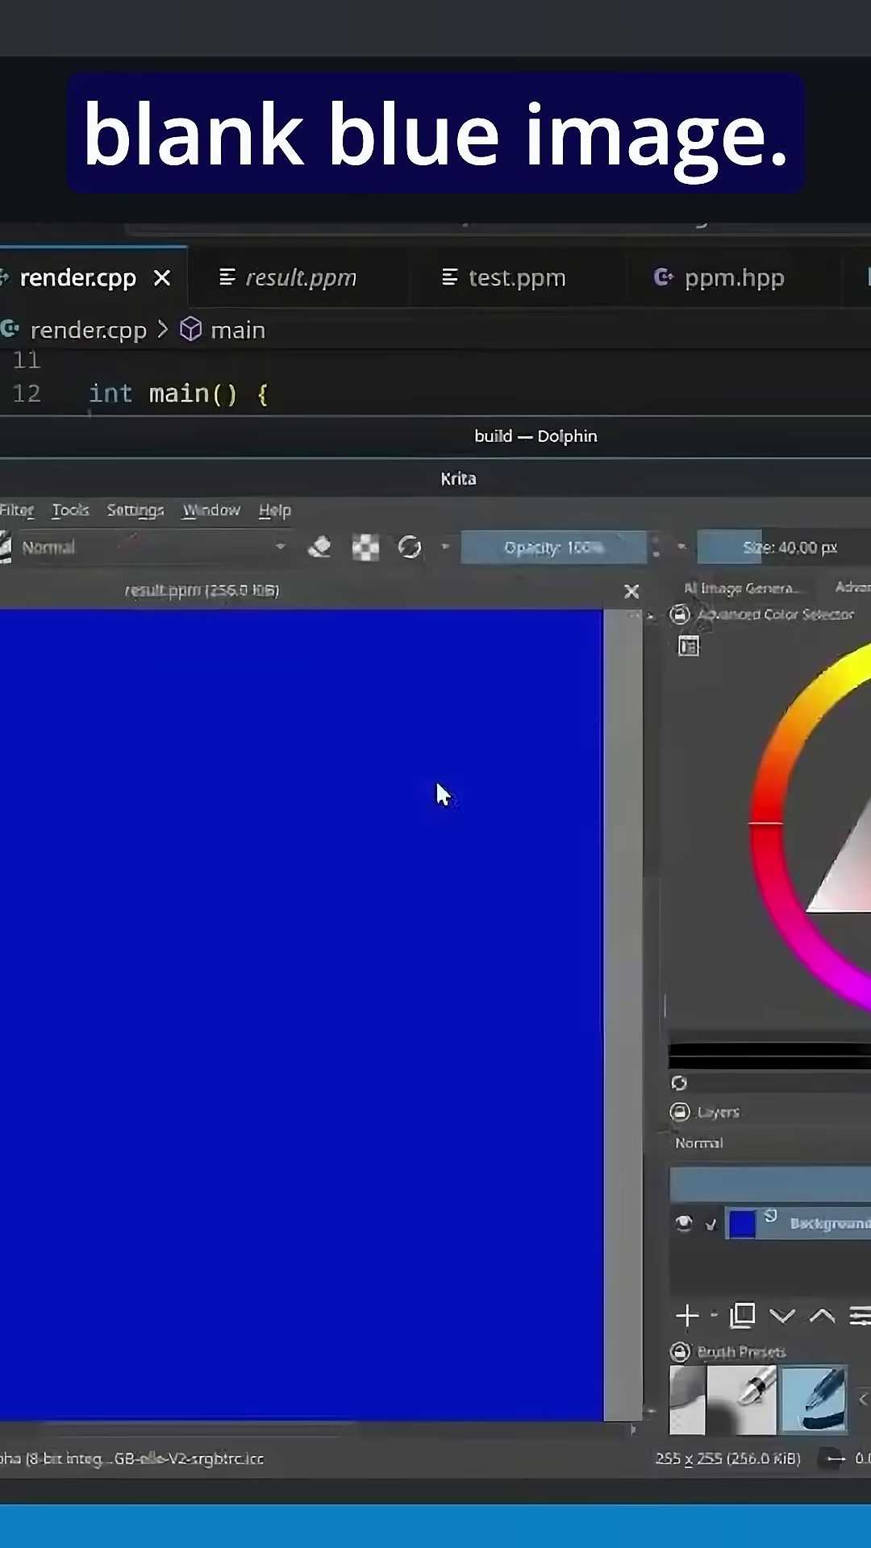